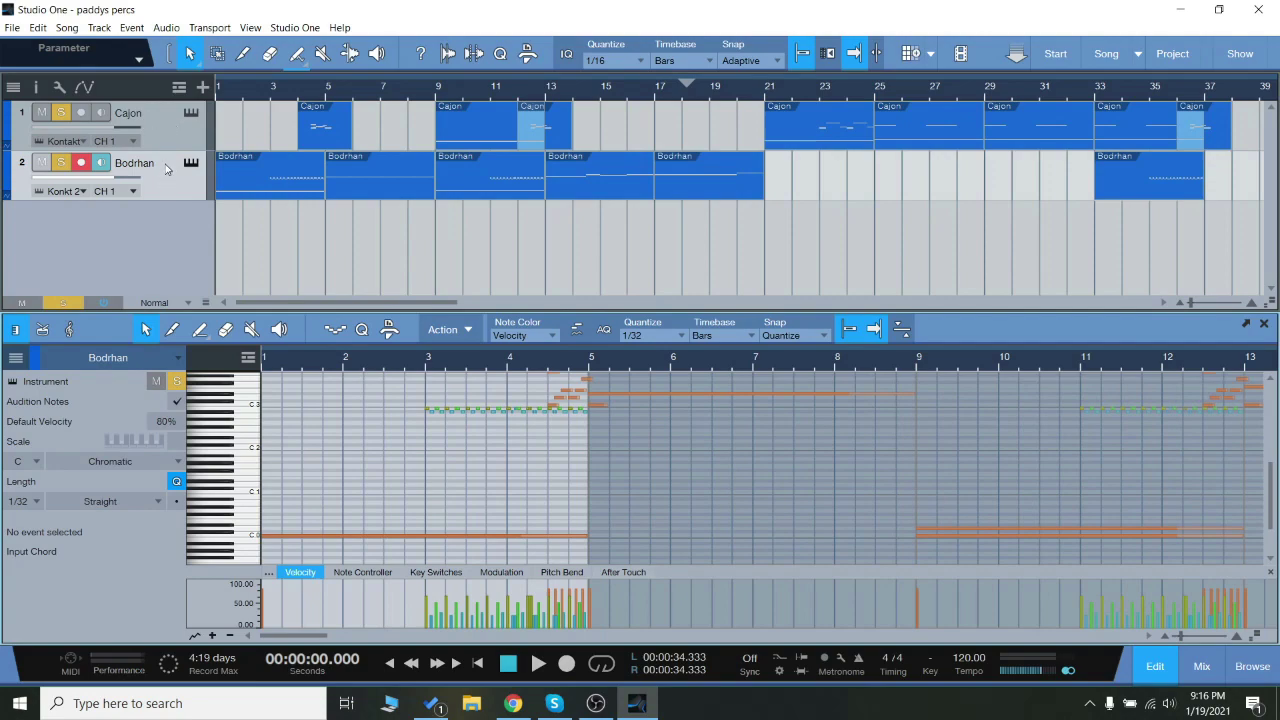
# Step: Look over the Cajon track's Kontakt instrument and close its window
pyautogui.click(182, 130)
pyautogui.click(190, 111)
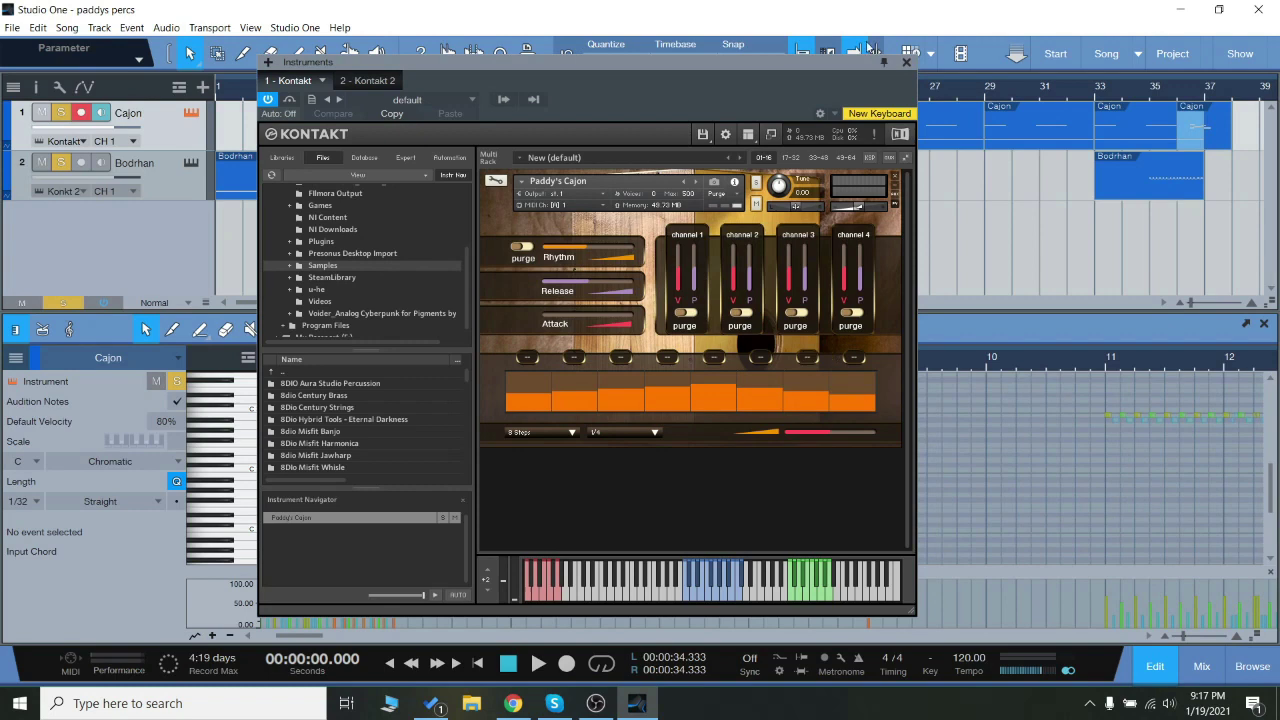
pyautogui.click(906, 63)
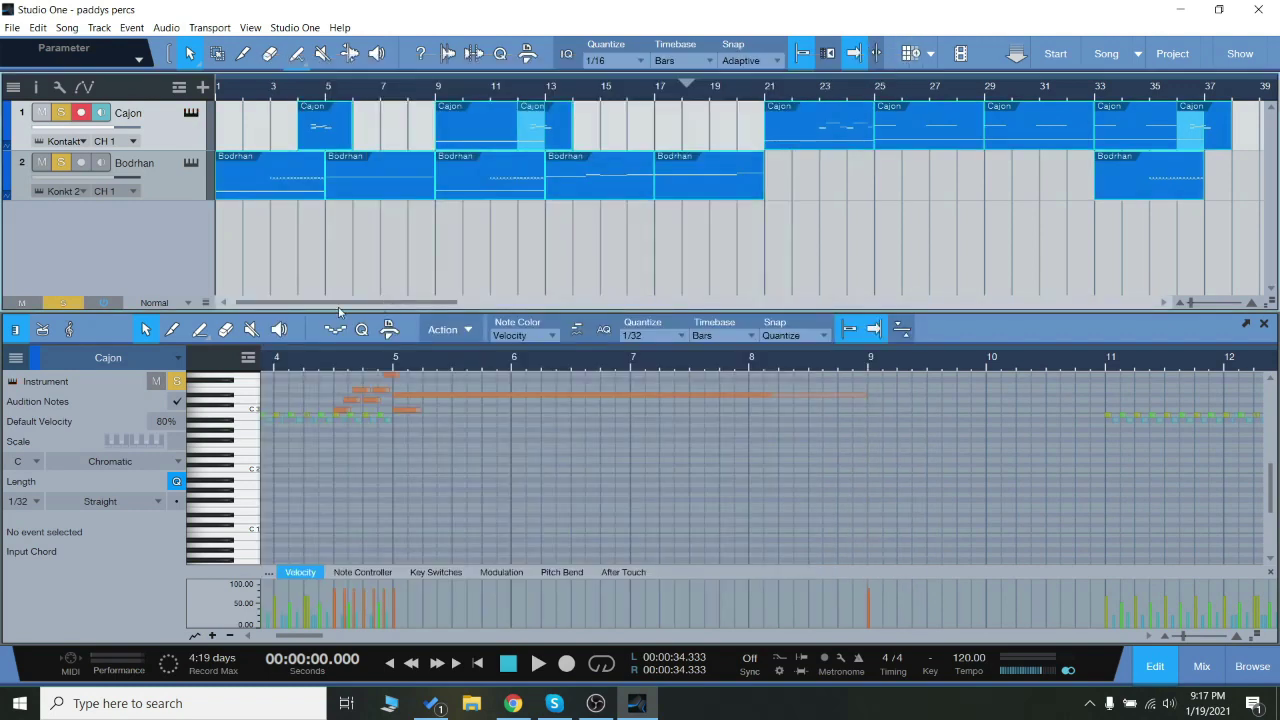
# Step: Show the first Bodrhan part from bar 1 in the note editor and start song playback
pyautogui.click(292, 239)
pyautogui.click(301, 471)
pyautogui.moveTo(301, 638); pyautogui.dragTo(280, 638)
pyautogui.click(498, 512)
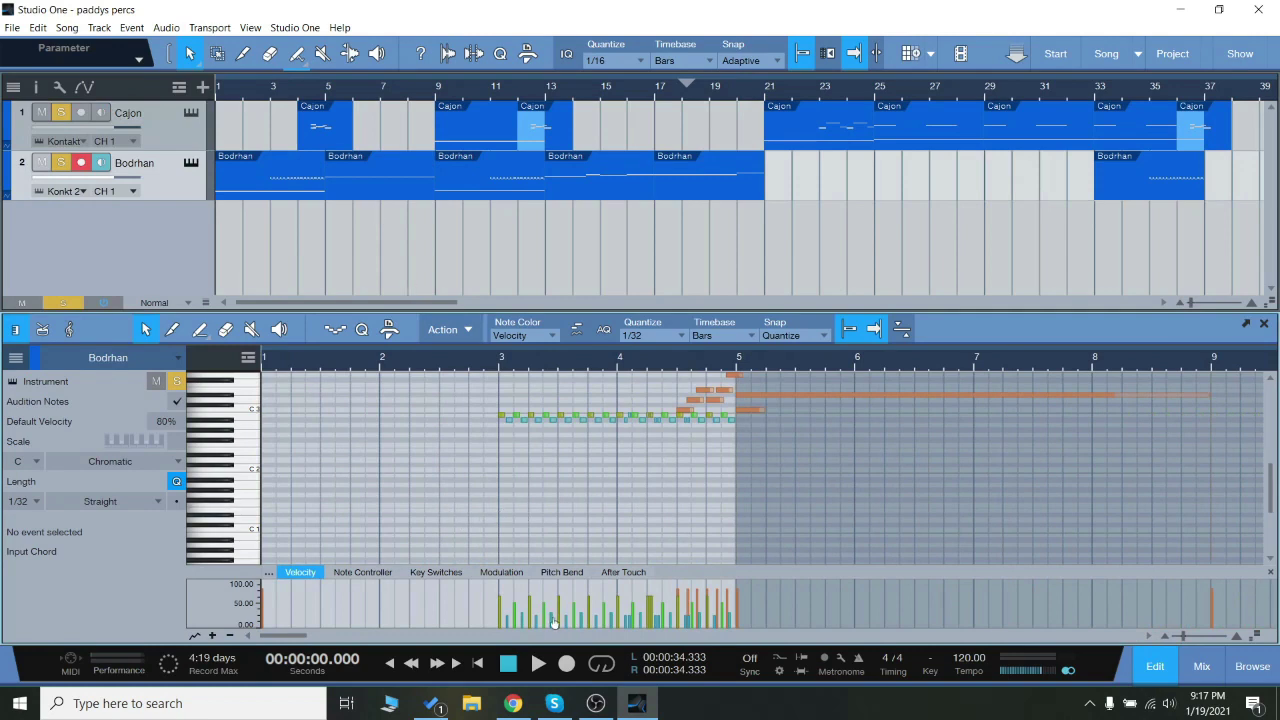
pyautogui.click(566, 664)
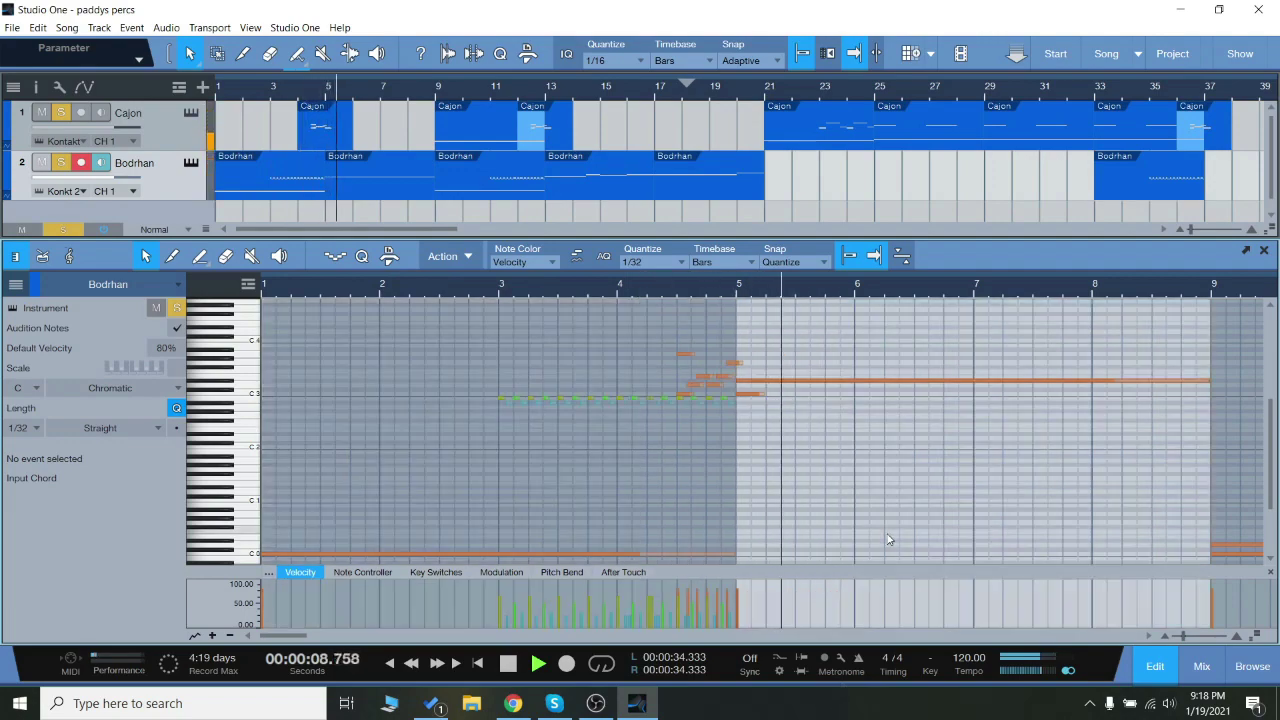
# Step: Follow the playing song in the note editor, from the Bodrhan parts at bar 9 through the Cajon parts after bar 21
pyautogui.moveTo(298, 636); pyautogui.dragTo(333, 637)
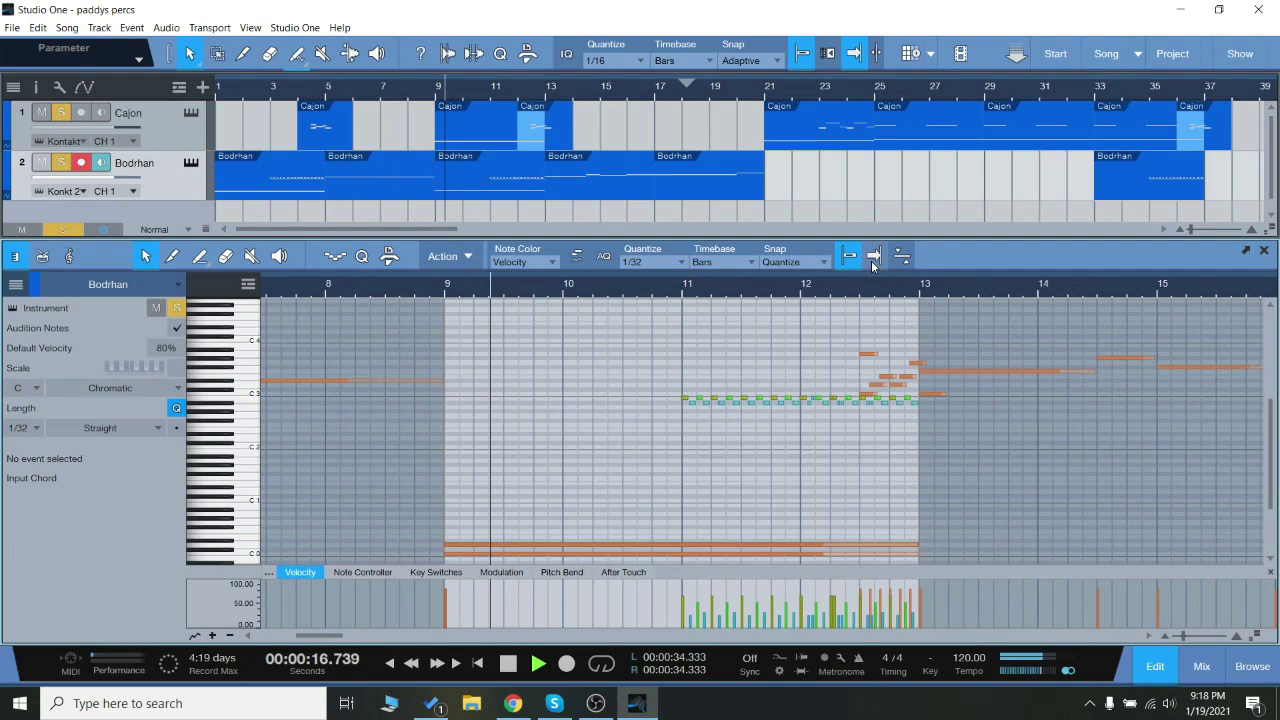
pyautogui.click(871, 260)
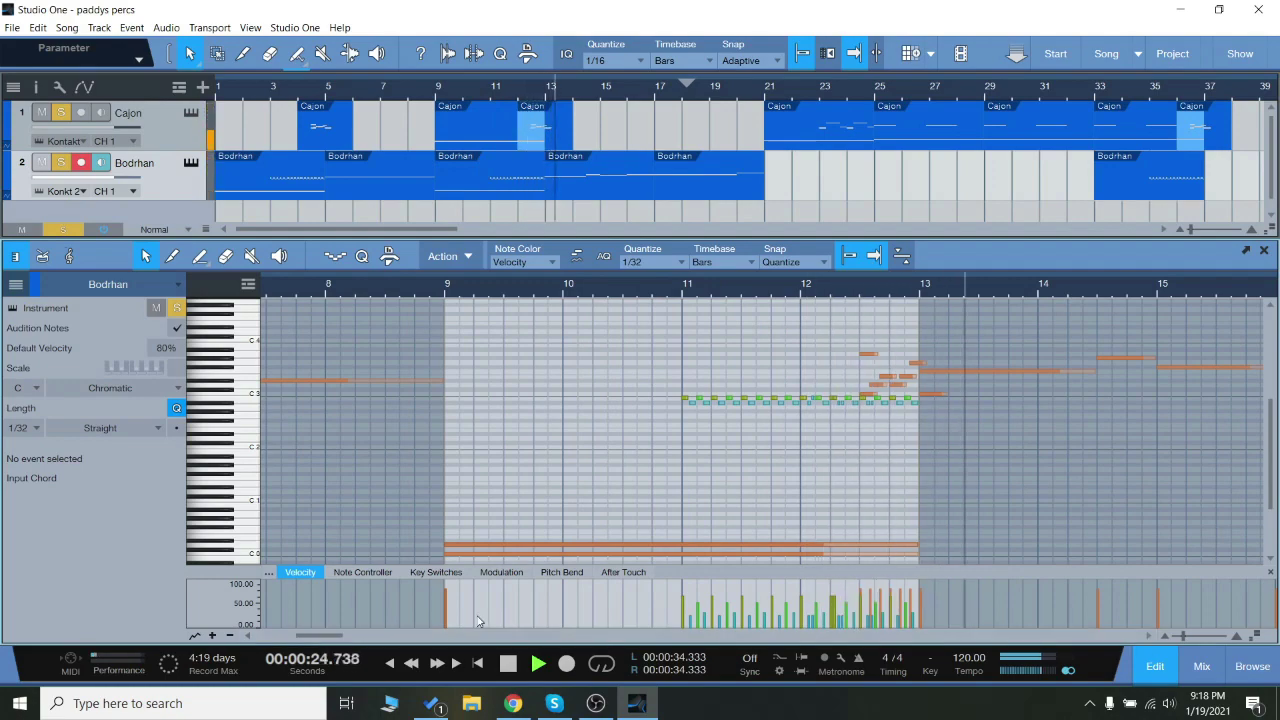
pyautogui.moveTo(325, 637); pyautogui.dragTo(371, 639)
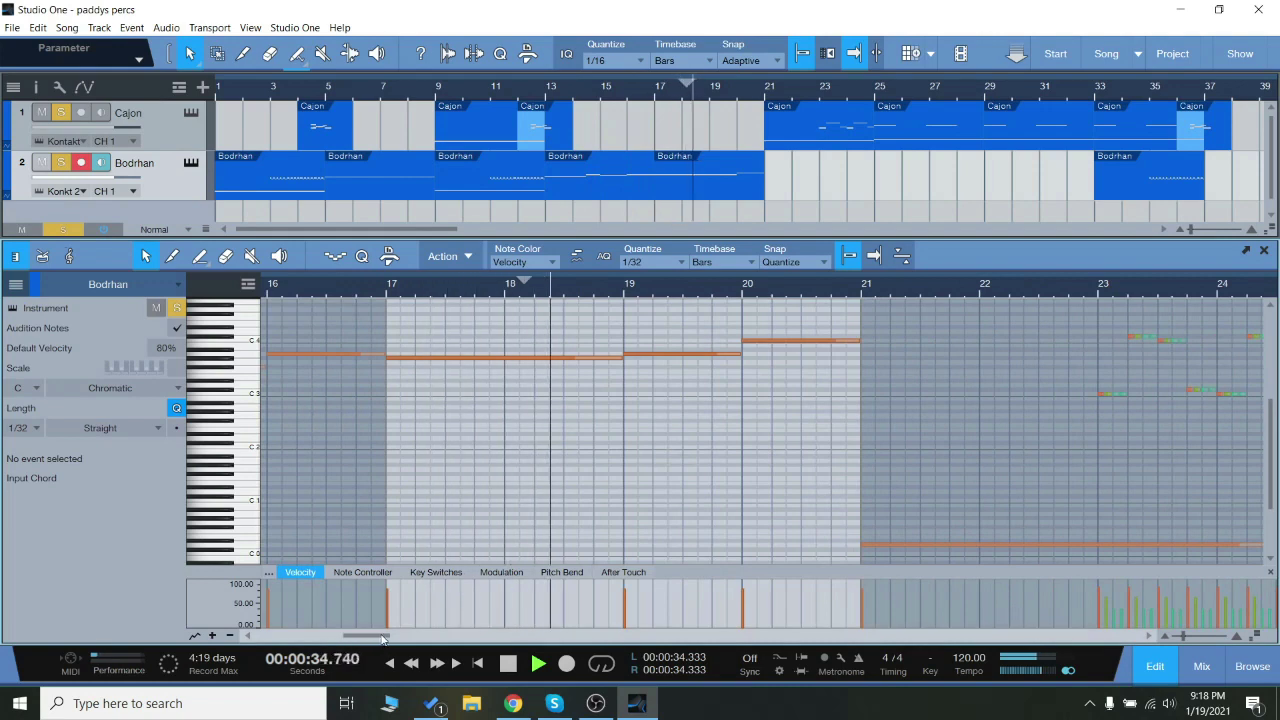
pyautogui.moveTo(382, 640); pyautogui.dragTo(406, 638)
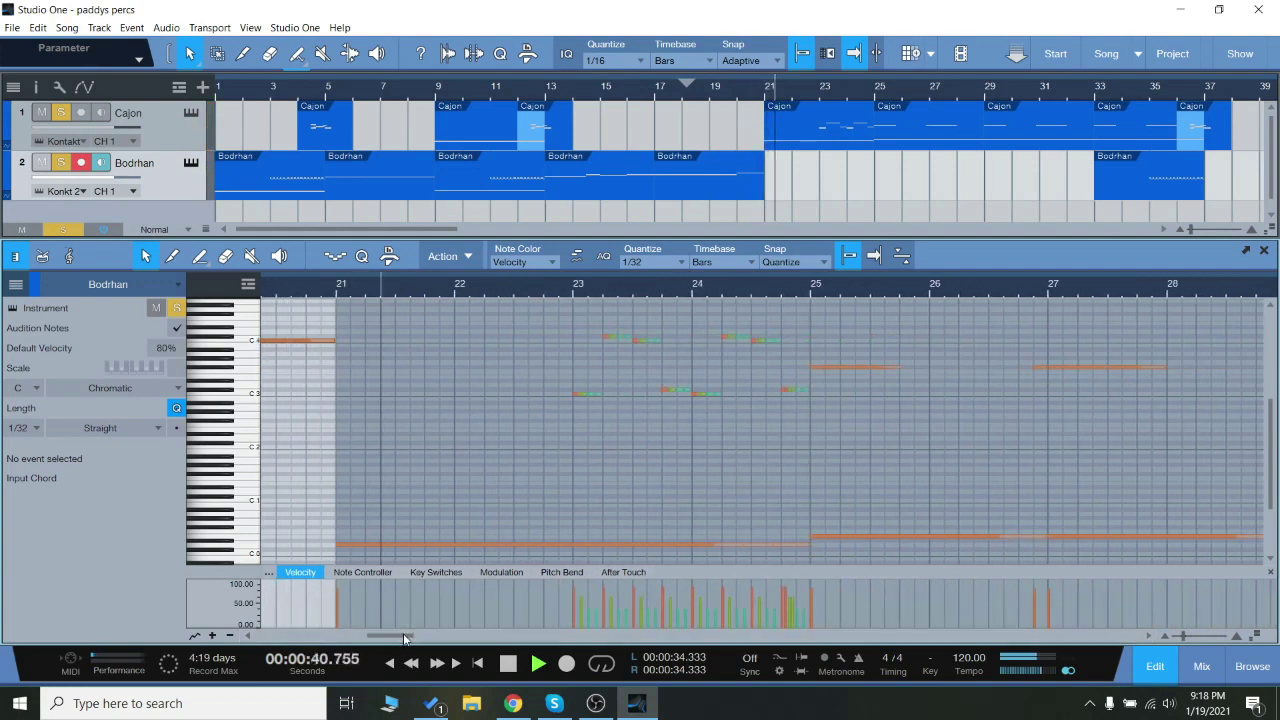
pyautogui.click(520, 496)
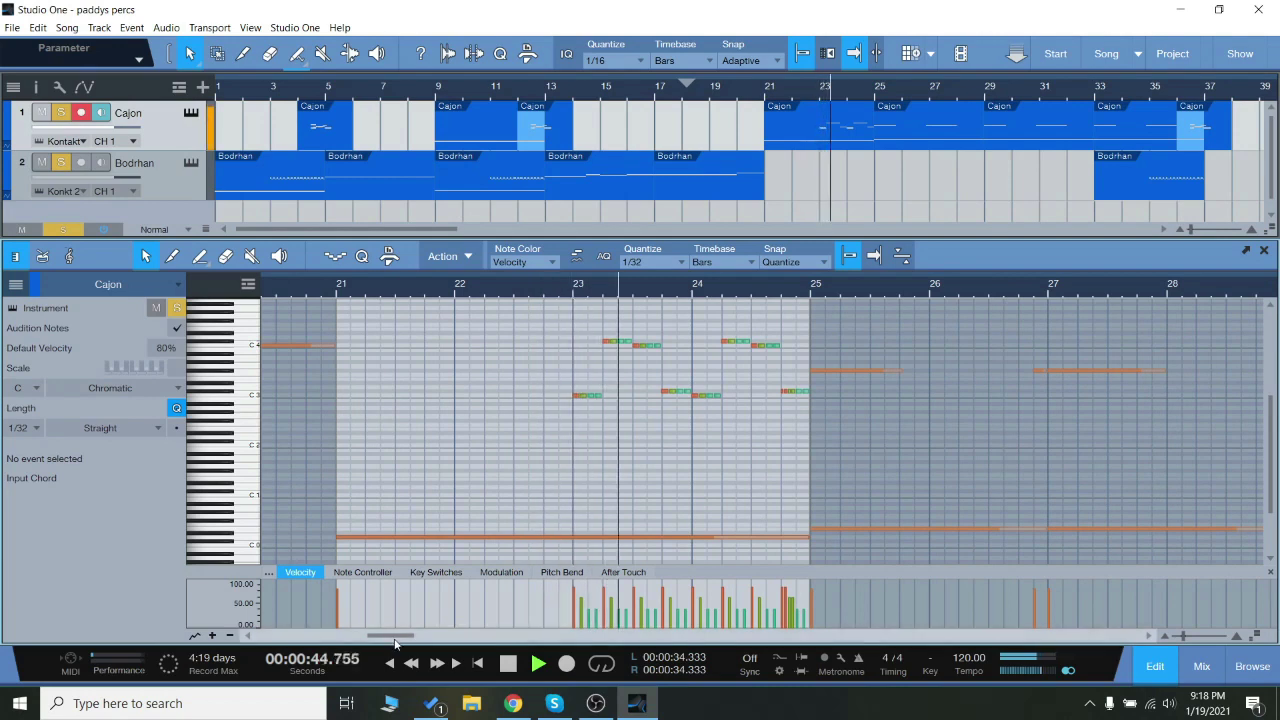
pyautogui.moveTo(400, 638); pyautogui.dragTo(401, 637)
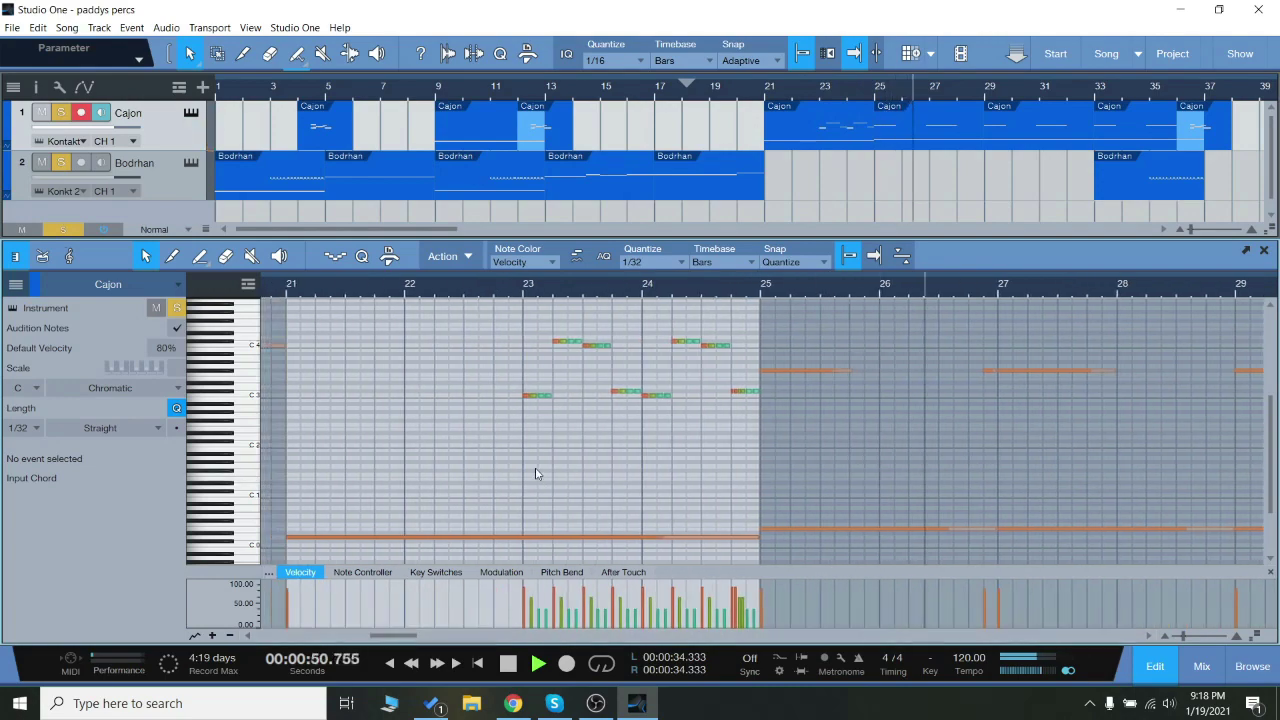
pyautogui.moveTo(404, 637); pyautogui.dragTo(429, 637)
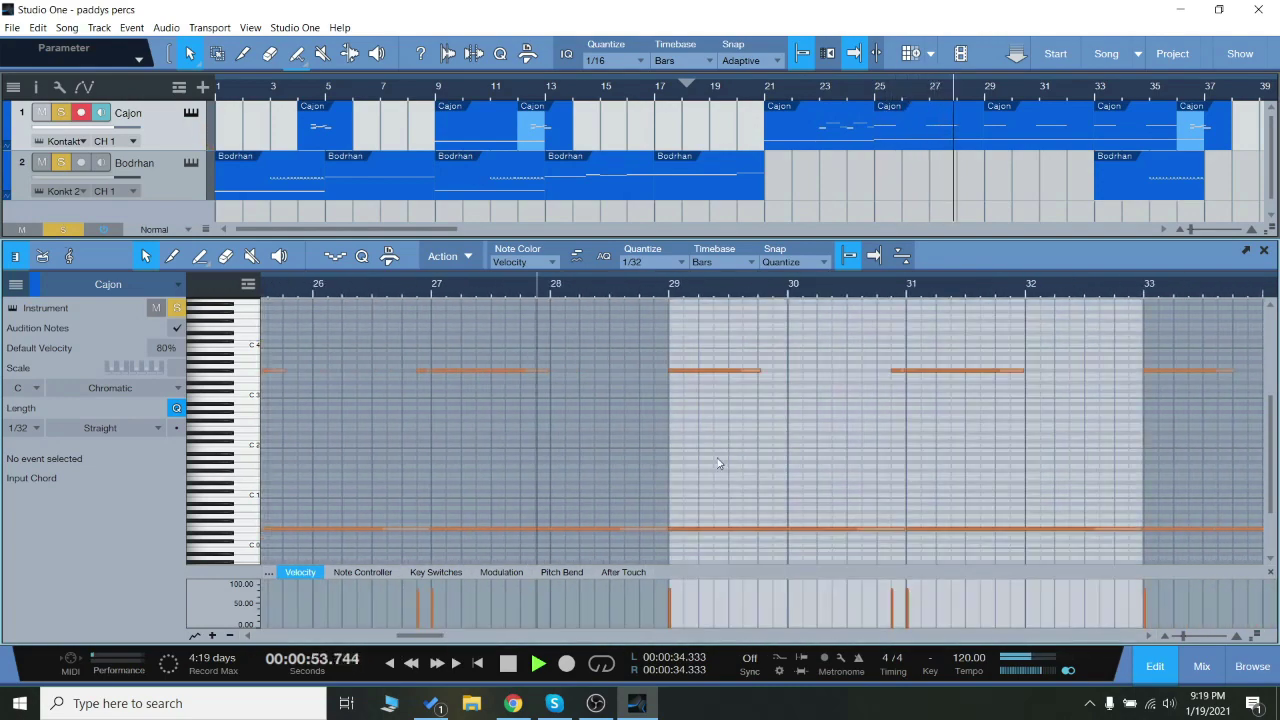
# Step: Redraw the Cajon sequencer's eight step levels as a rising ramp during playback, and stop the song
pyautogui.click(191, 113)
pyautogui.moveTo(516, 408); pyautogui.dragTo(870, 406)
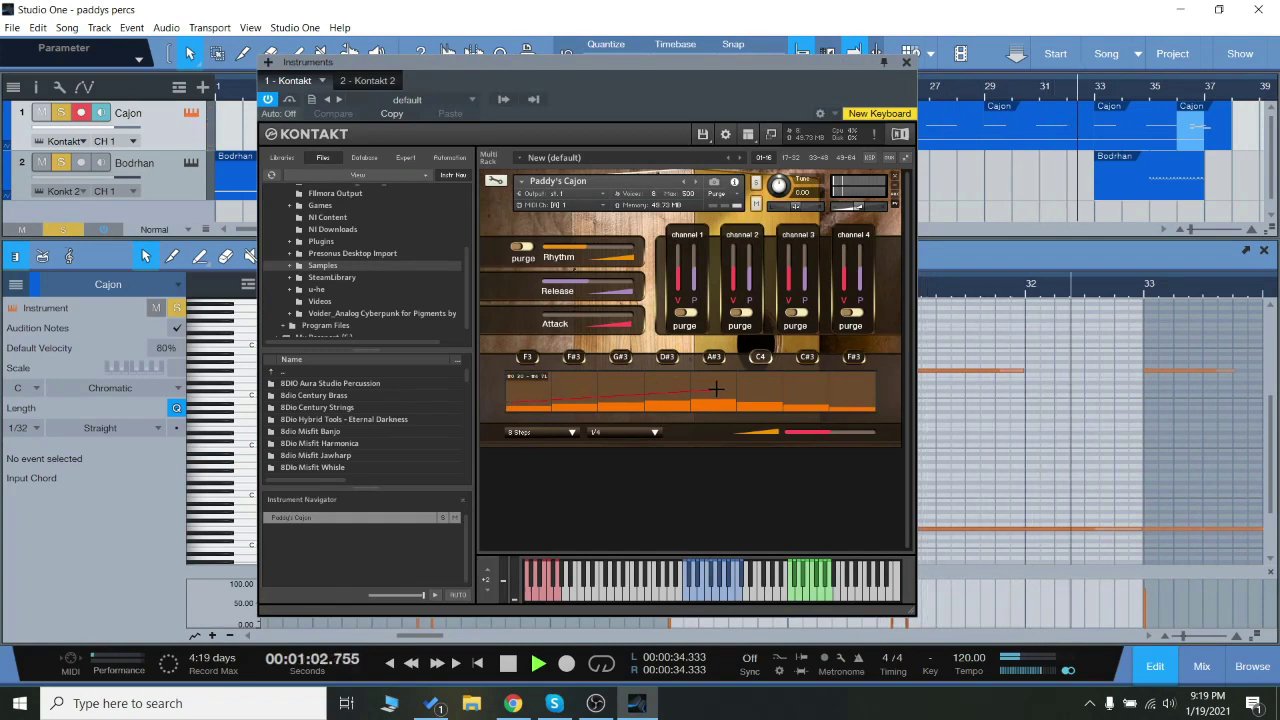
pyautogui.moveTo(512, 403); pyautogui.dragTo(878, 398)
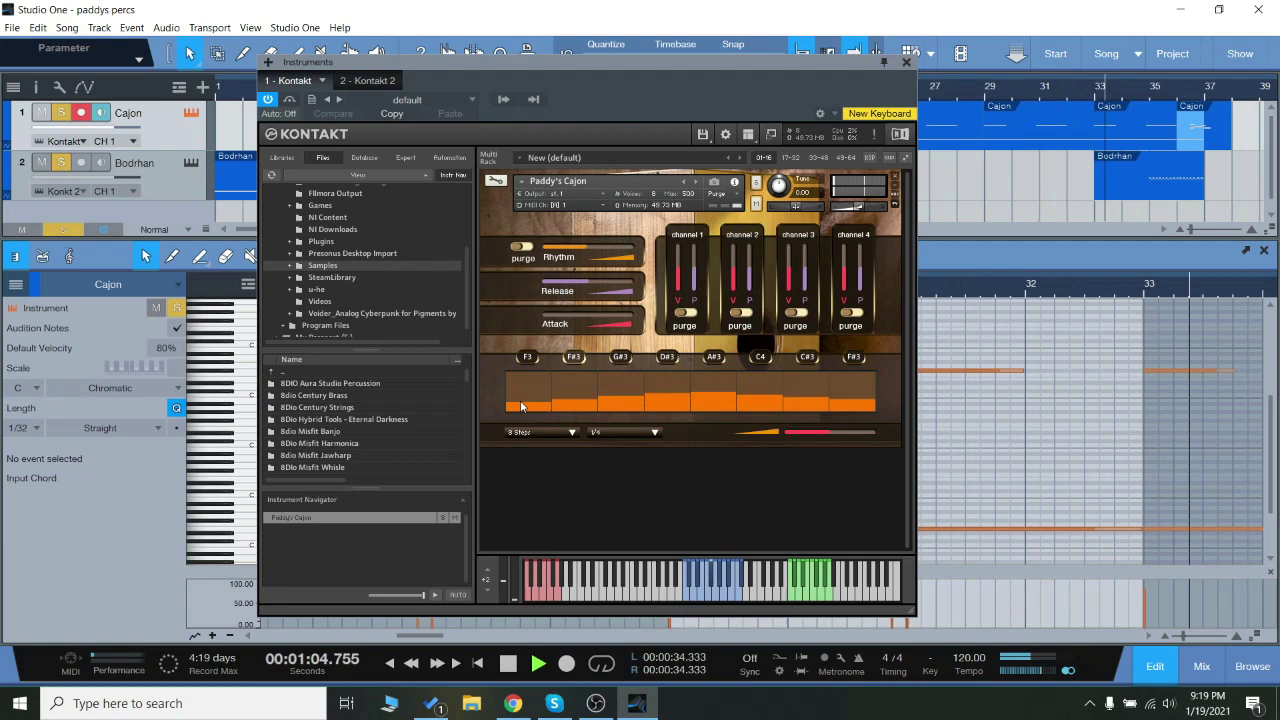
pyautogui.moveTo(512, 402); pyautogui.dragTo(878, 374)
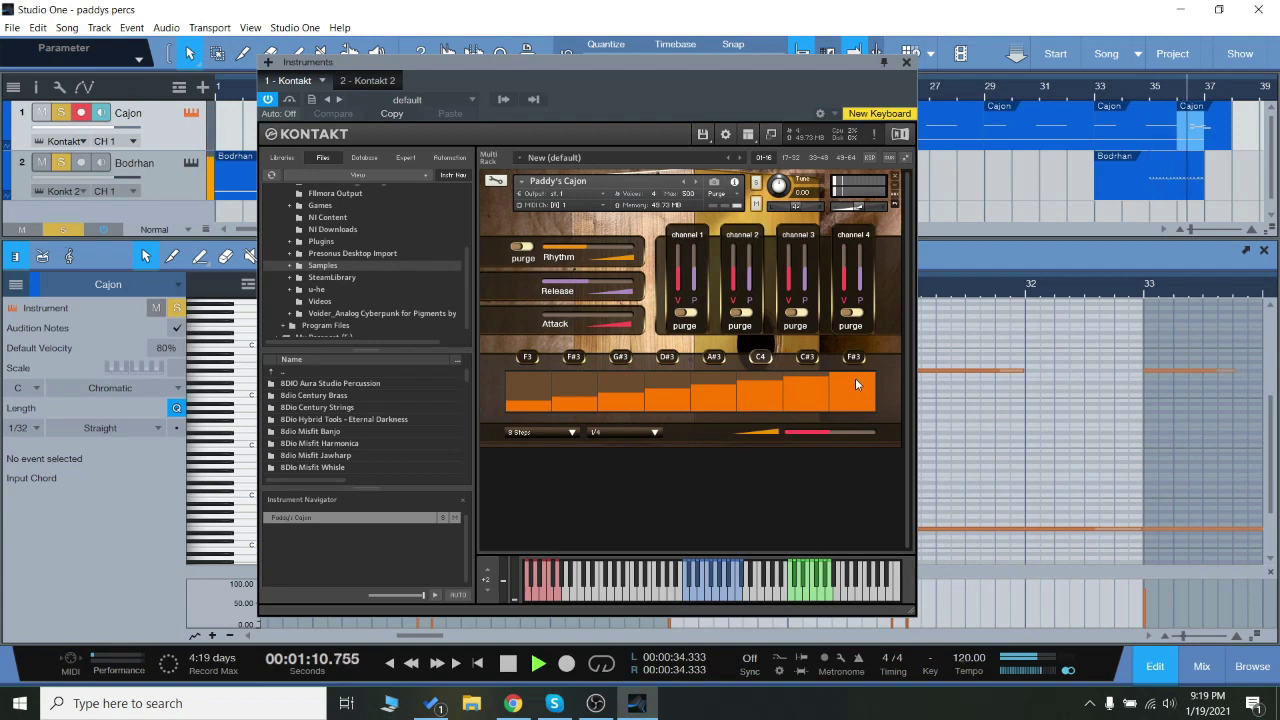
pyautogui.click(510, 667)
pyautogui.press('F11')
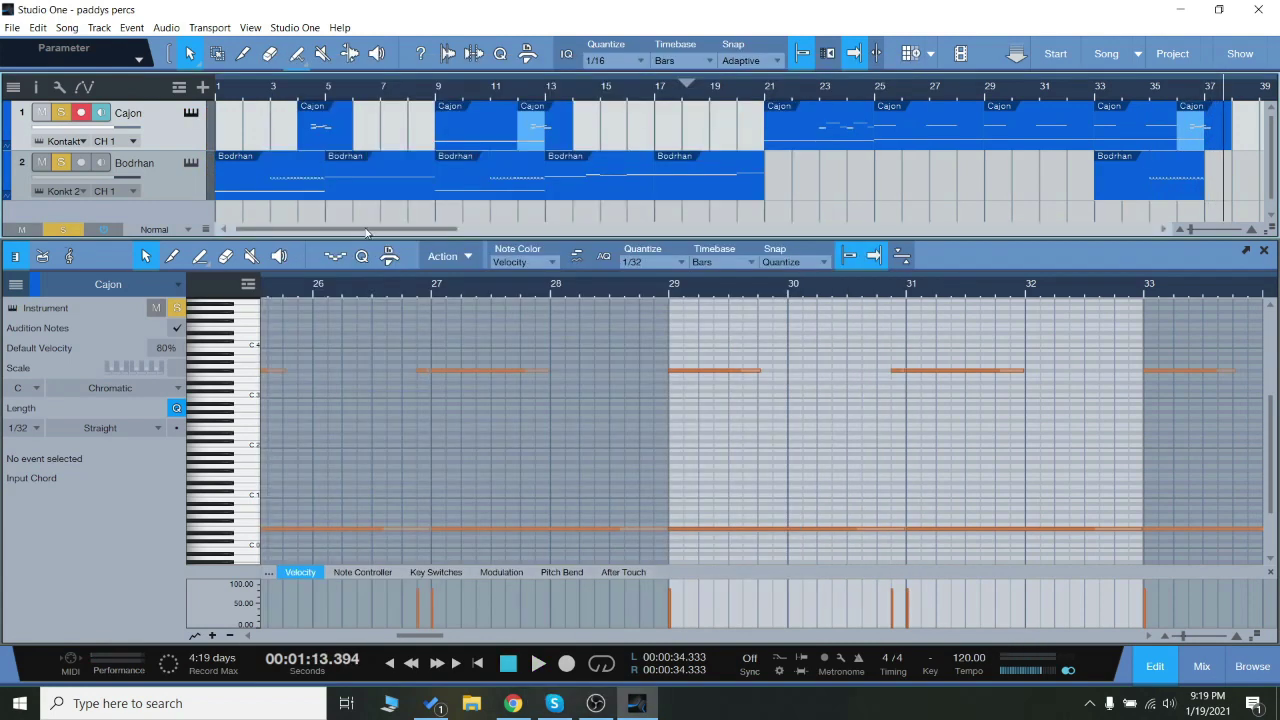
# Step: Open the Bodrhan track's Kontakt instrument and switch its sequencer to an empty 8-step pattern
pyautogui.click(197, 168)
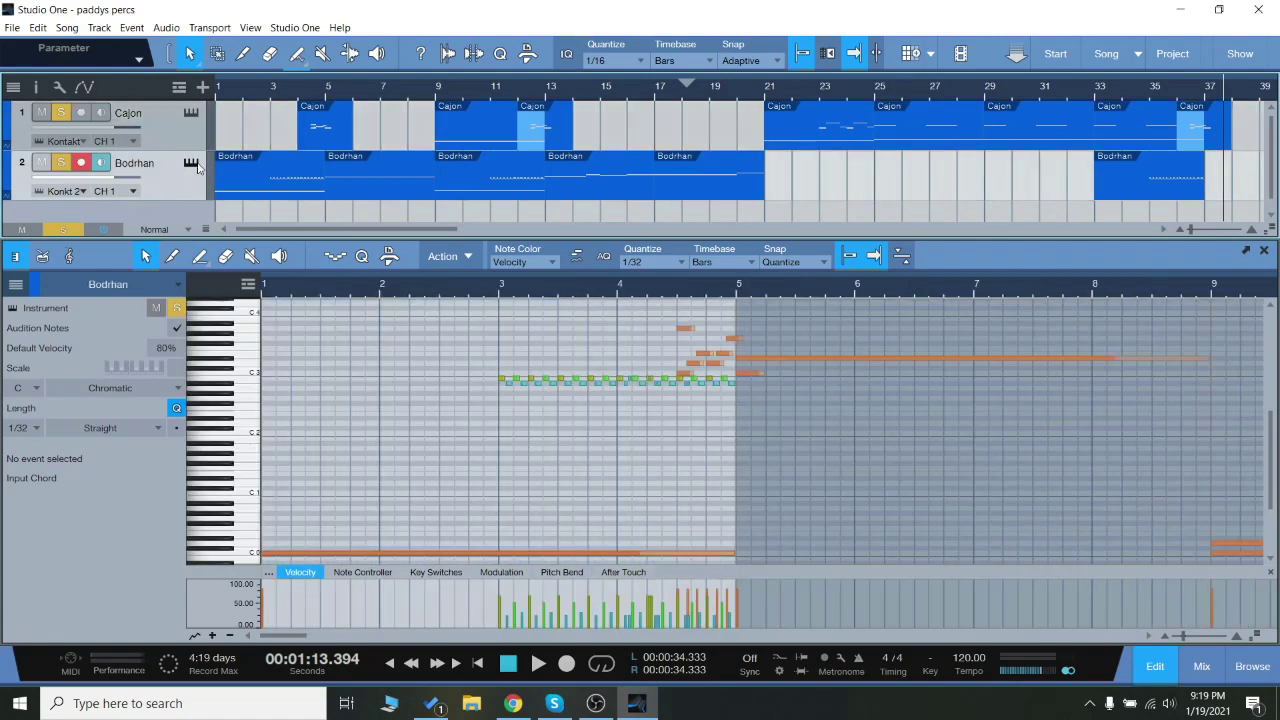
pyautogui.click(192, 164)
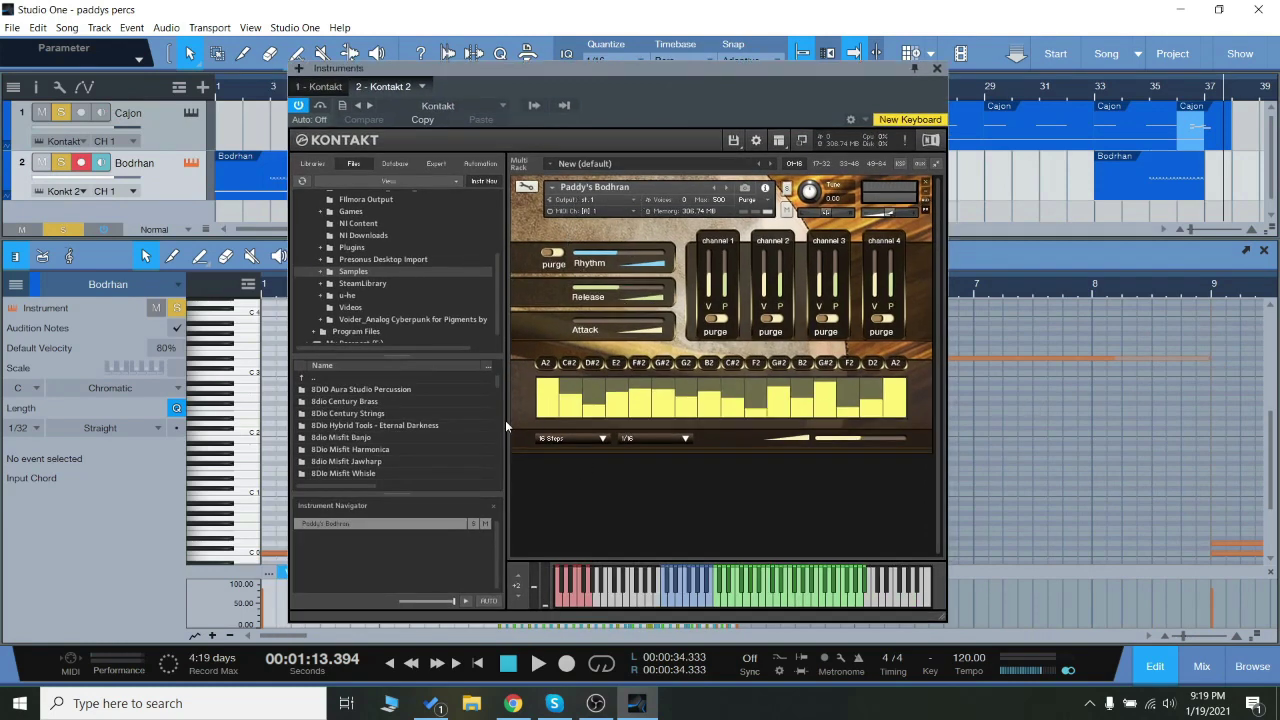
pyautogui.click(587, 601)
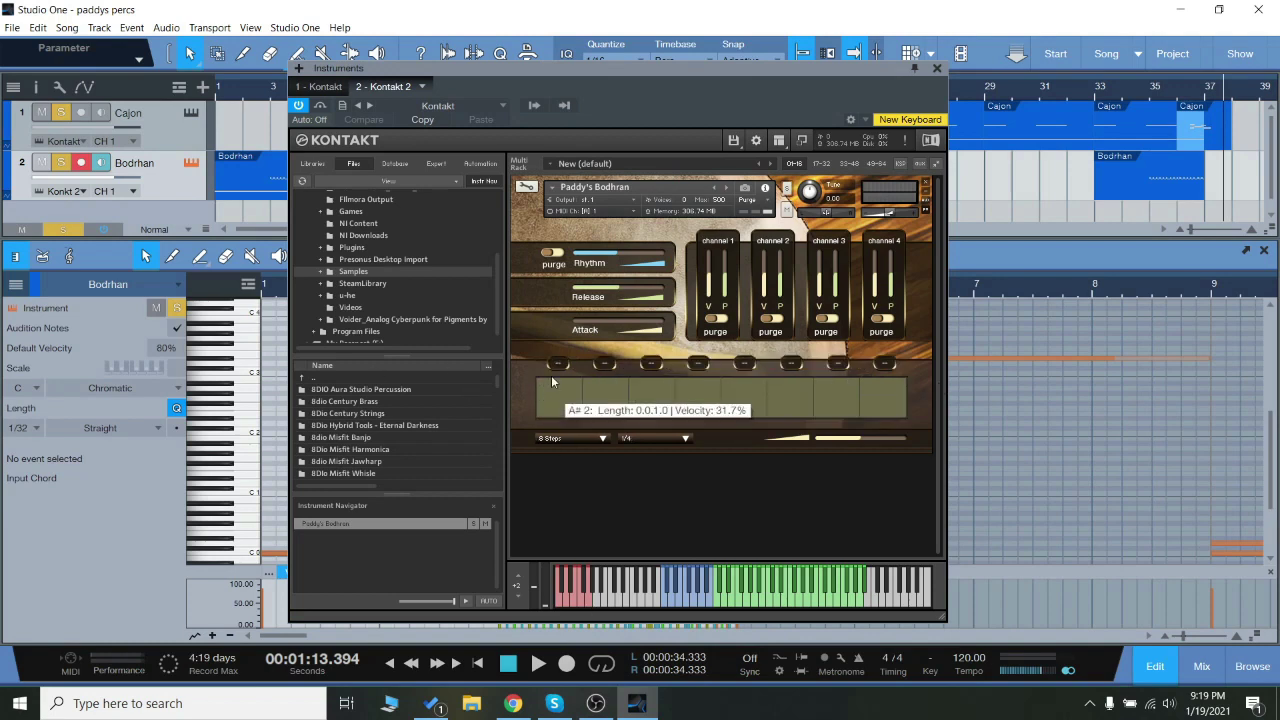
# Step: Fill the eight empty Bodhran steps with C2, D#2, F#2, A#2, G2, D2, A#2 and F#2
pyautogui.click(668, 590)
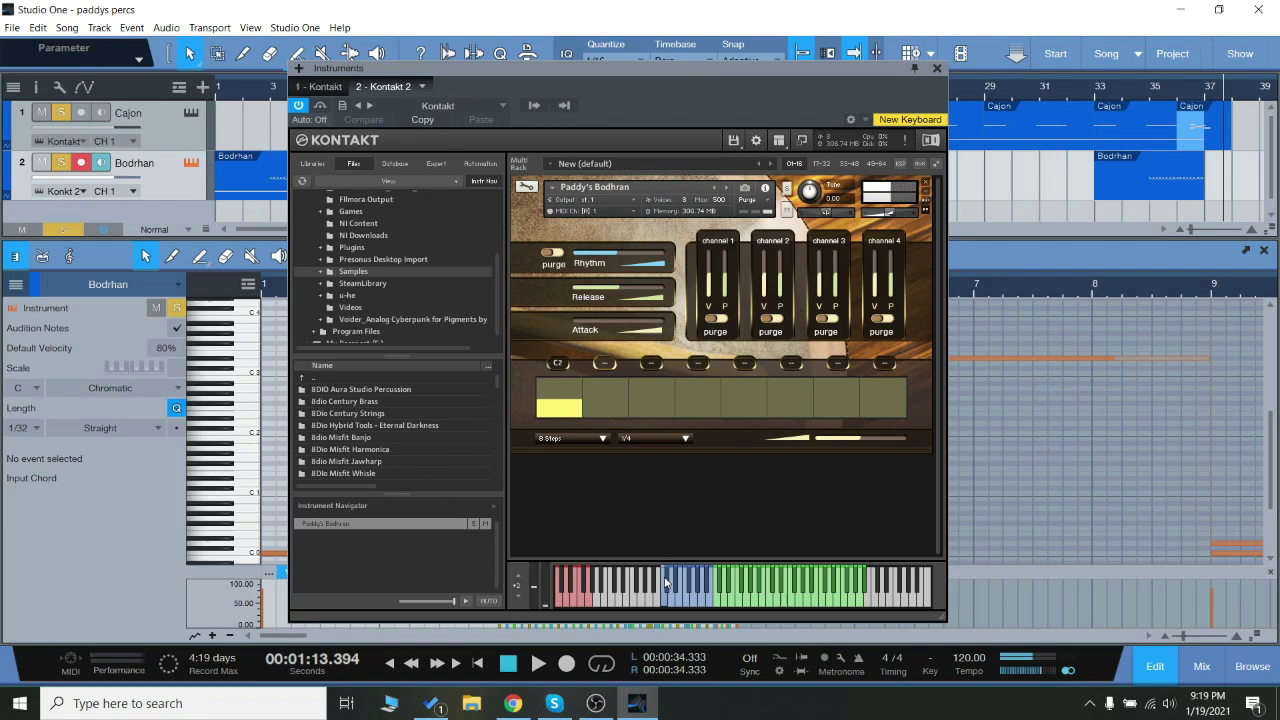
pyautogui.click(677, 580)
pyautogui.click(689, 580)
pyautogui.click(703, 581)
pyautogui.click(696, 594)
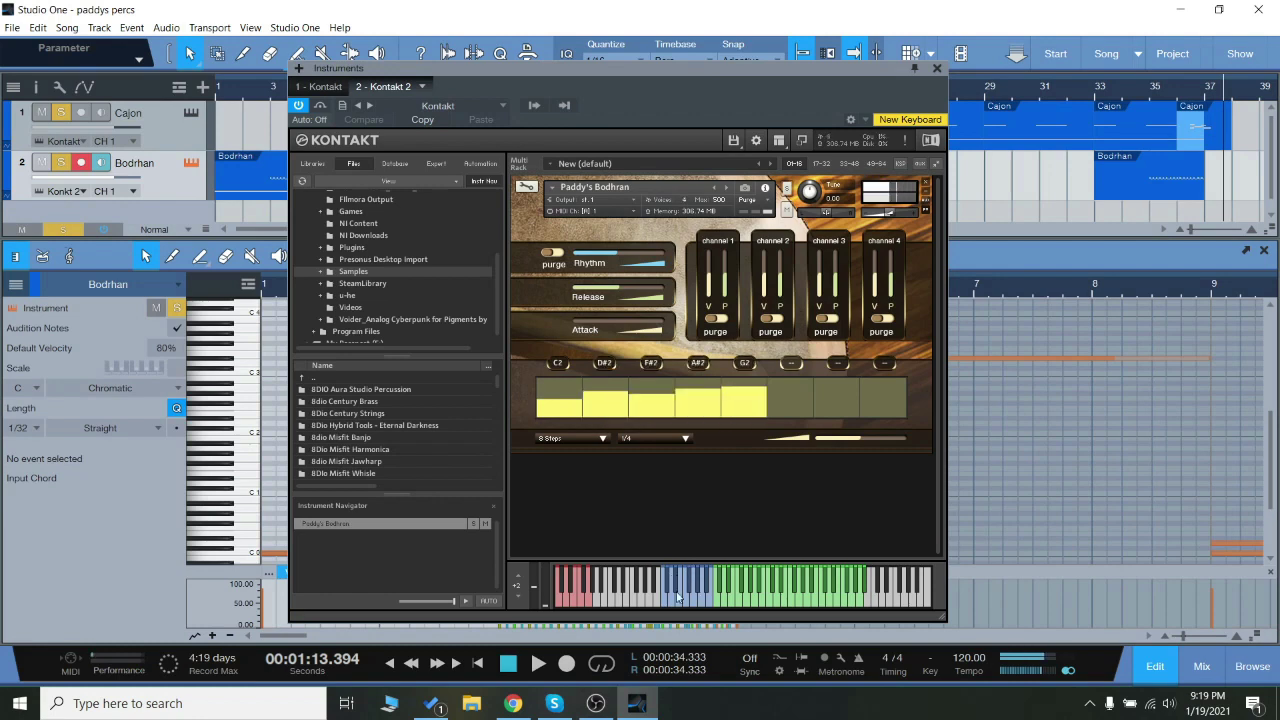
pyautogui.click(674, 598)
pyautogui.click(703, 581)
pyautogui.click(689, 580)
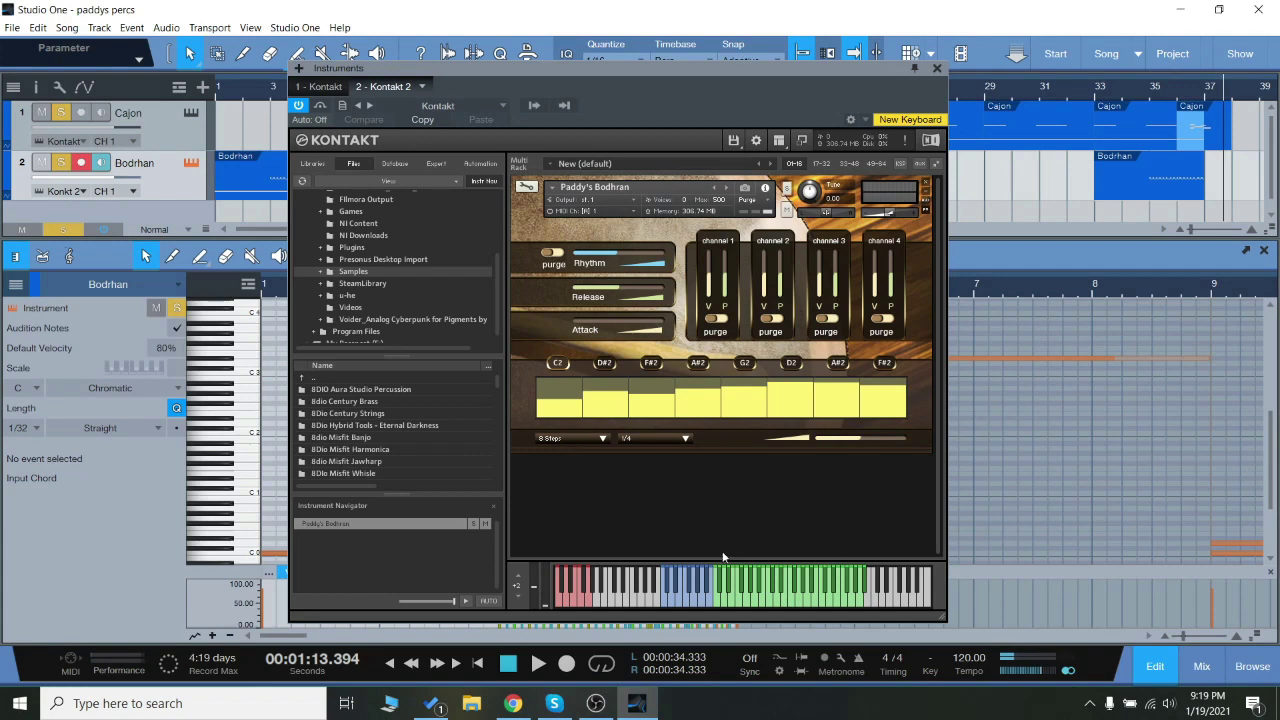
# Step: Lower the eight Bodhran step levels into a gentle rise and fall, auditioning the pattern before and after
pyautogui.click(587, 604)
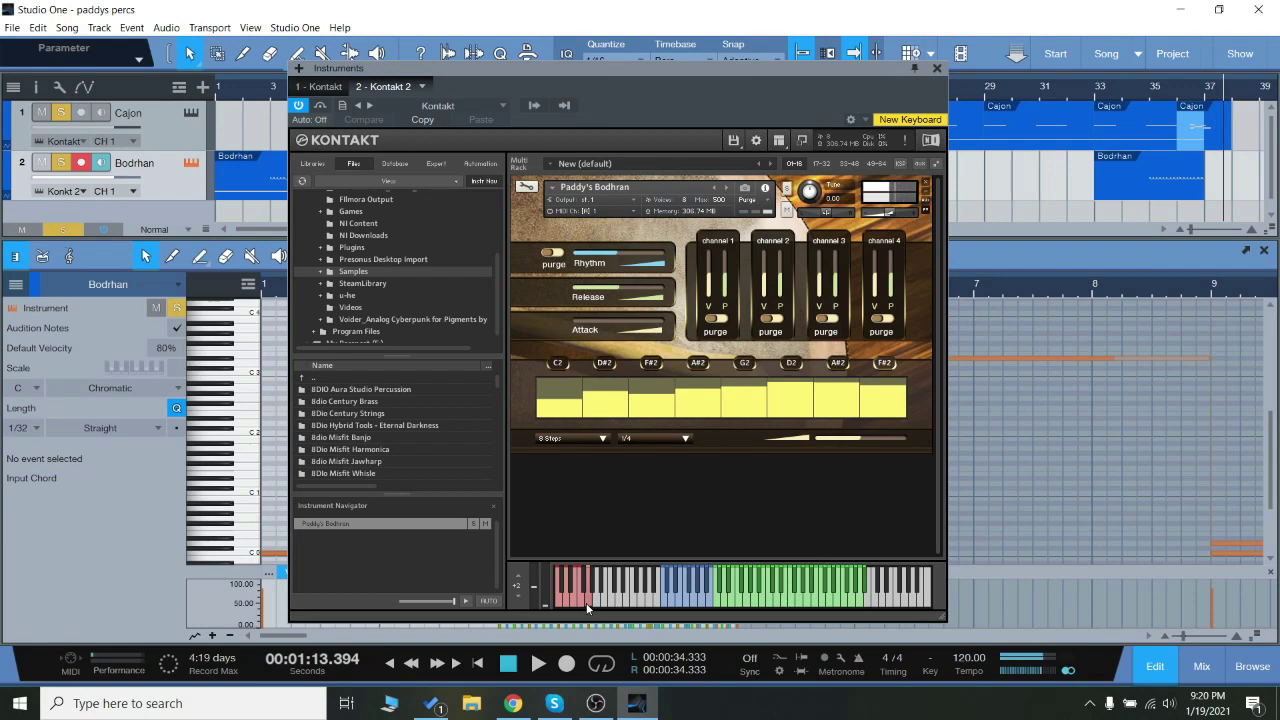
pyautogui.moveTo(552, 411); pyautogui.dragTo(583, 405)
pyautogui.moveTo(720, 397); pyautogui.dragTo(889, 409)
pyautogui.click(593, 605)
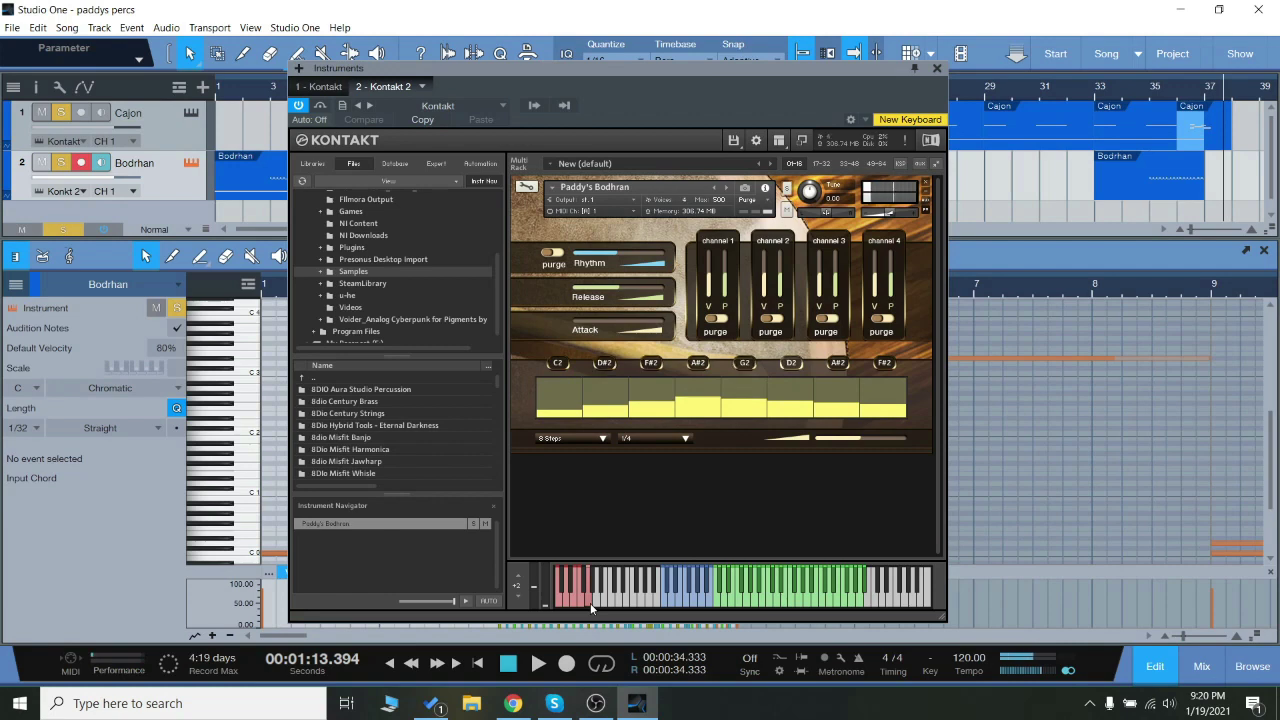
# Step: Extend the Bodhran pattern to 16 Steps and fill the new ones with D2, E2, G#2, A#2, G2, F2, D2 and A2
pyautogui.click(570, 438)
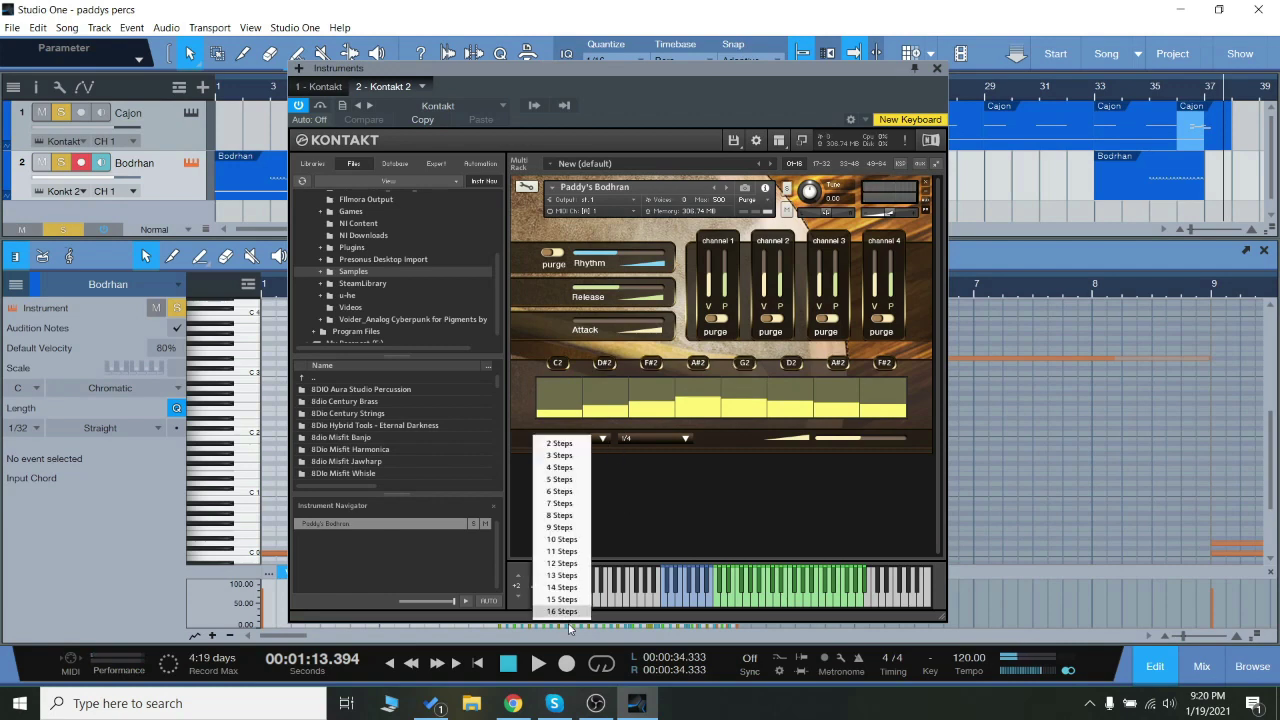
pyautogui.click(562, 611)
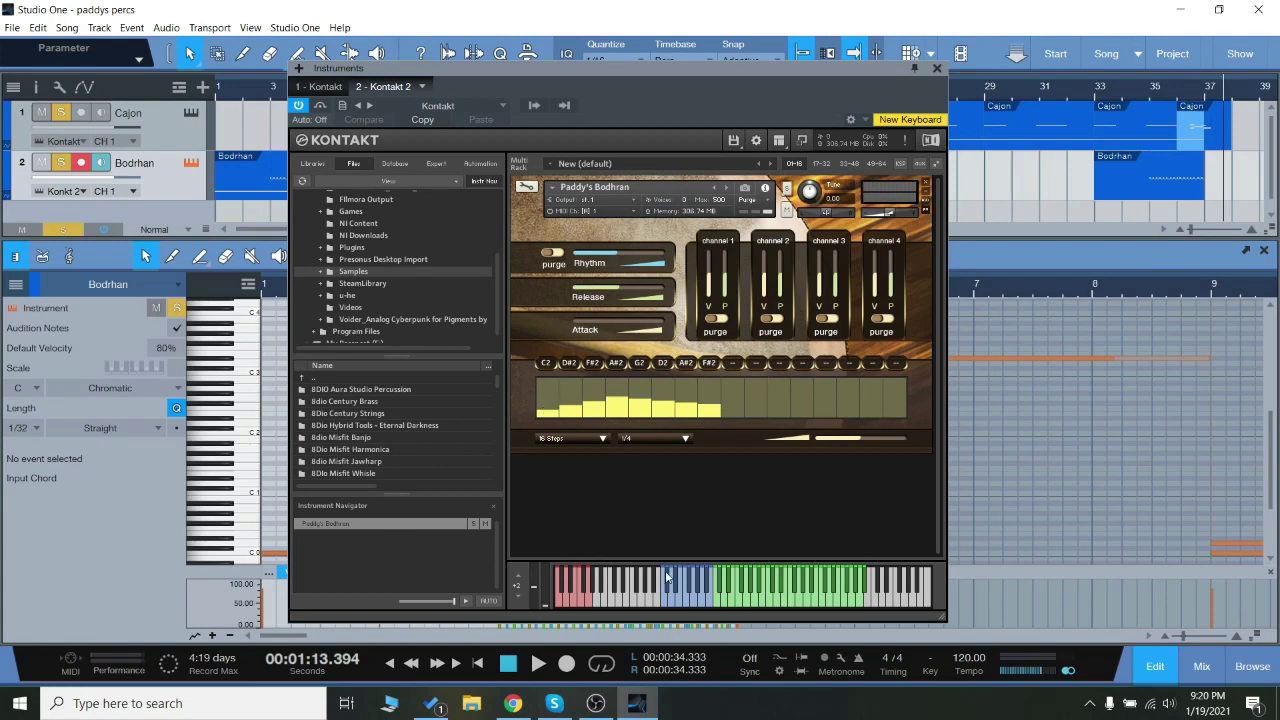
pyautogui.click(669, 576)
pyautogui.click(675, 598)
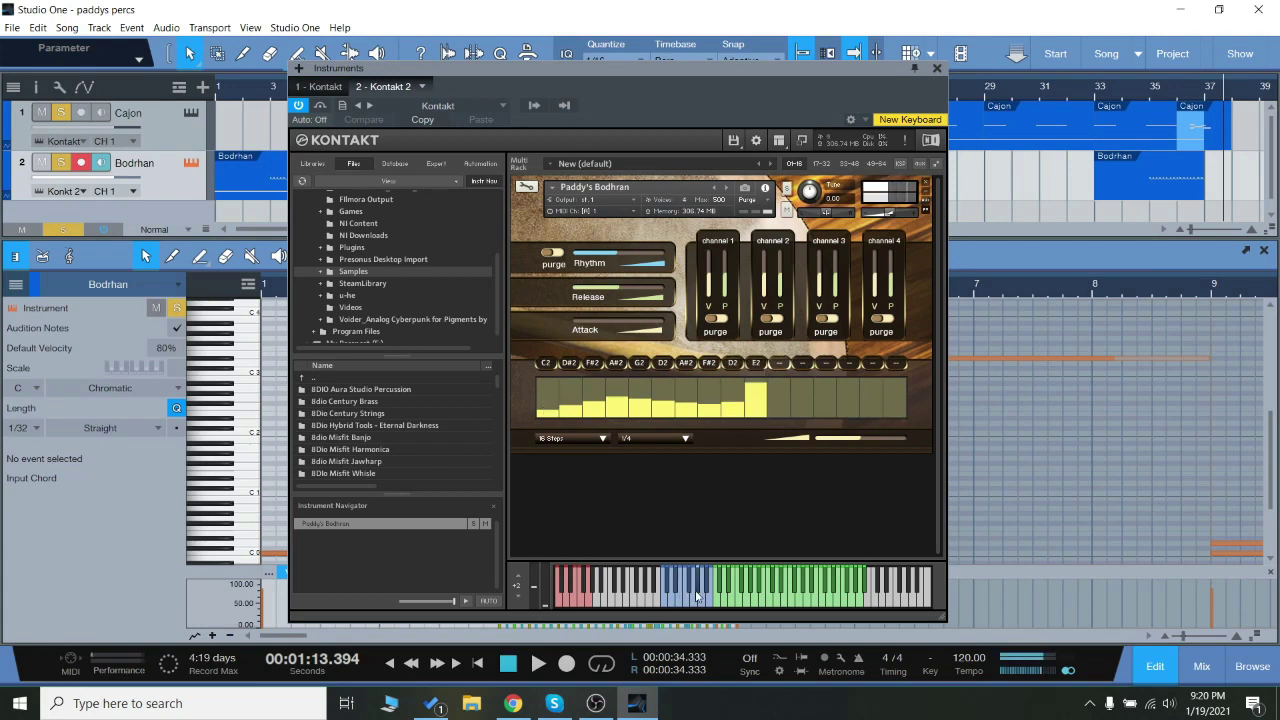
pyautogui.click(687, 587)
pyautogui.click(692, 581)
pyautogui.click(694, 584)
pyautogui.click(686, 588)
pyautogui.click(672, 599)
pyautogui.click(703, 601)
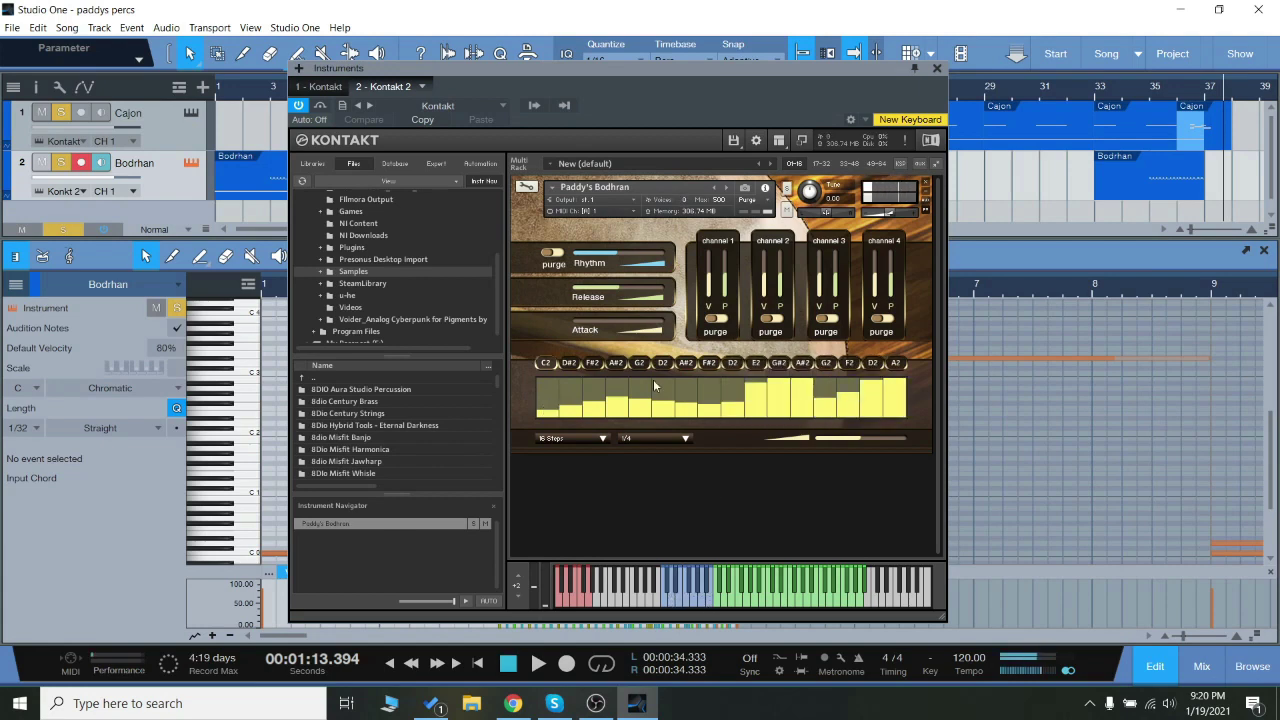
# Step: Reshape the 16 Bodhran step levels into two successive swells
pyautogui.moveTo(560, 403); pyautogui.dragTo(731, 401)
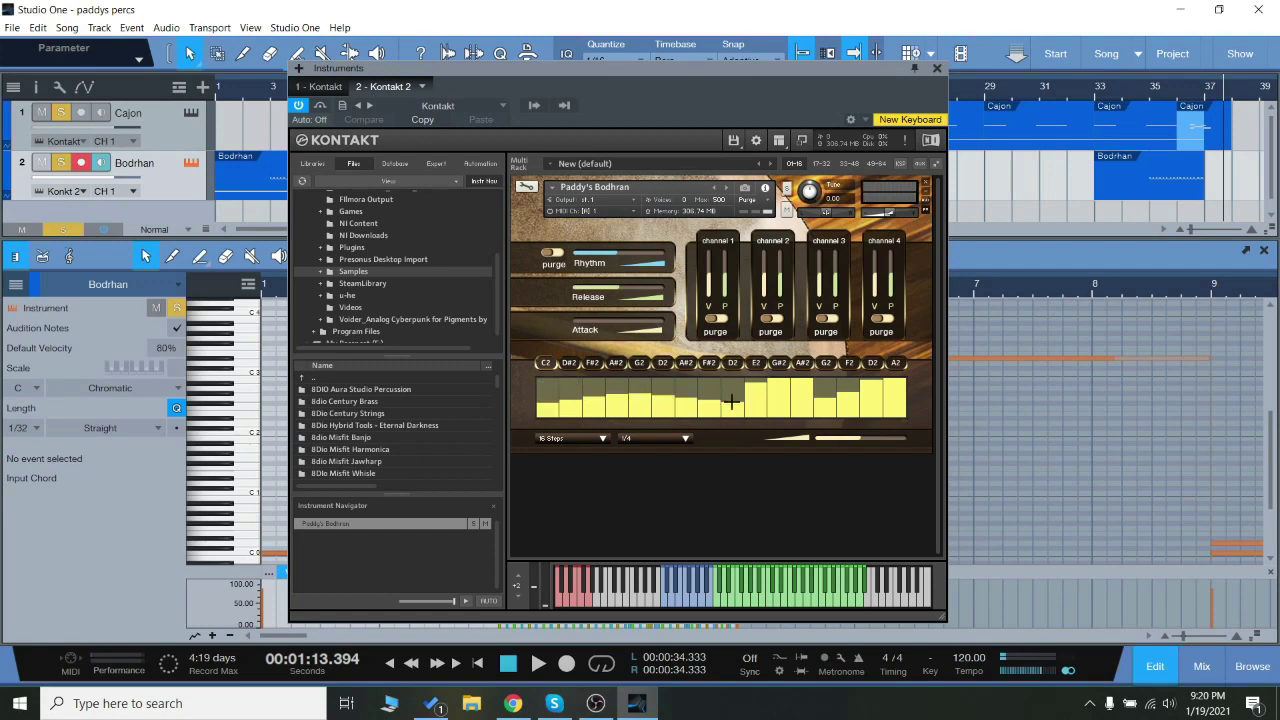
pyautogui.moveTo(818, 386); pyautogui.dragTo(900, 397)
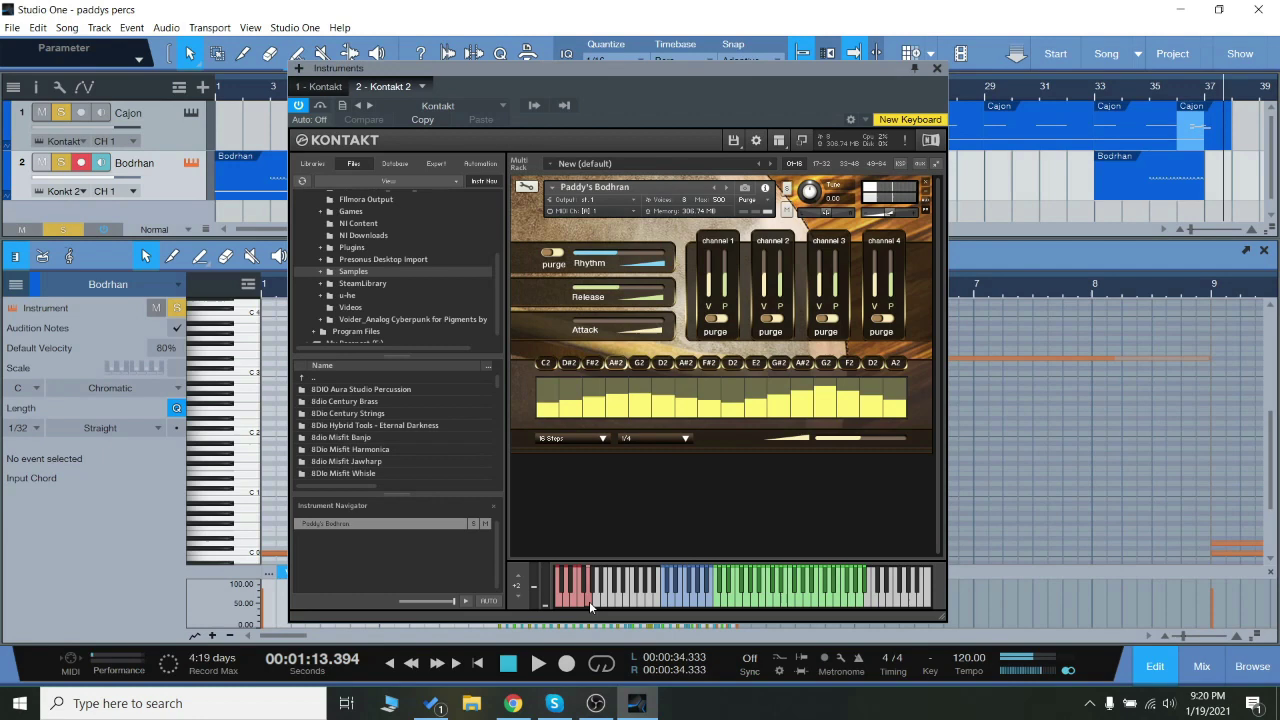
# Step: Try a 1/128 step rate for the Bodhran pattern, and set the rate to 1/16
pyautogui.click(686, 439)
pyautogui.click(640, 611)
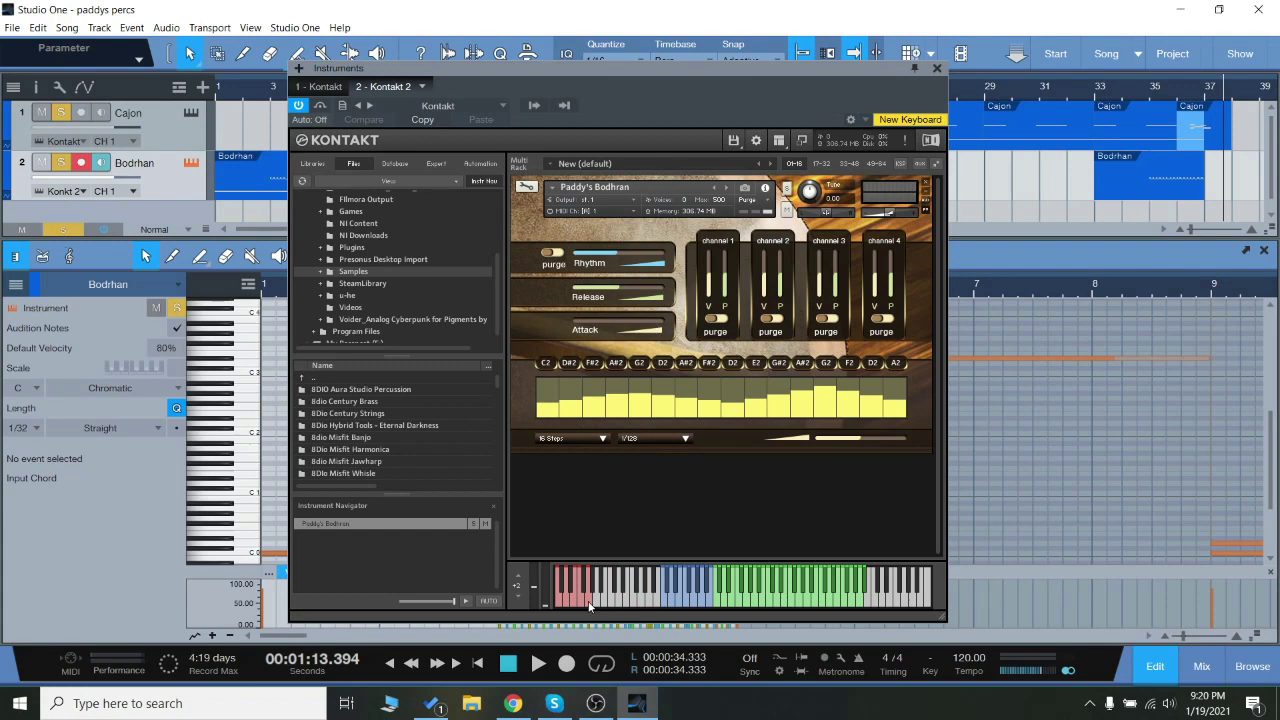
pyautogui.click(686, 438)
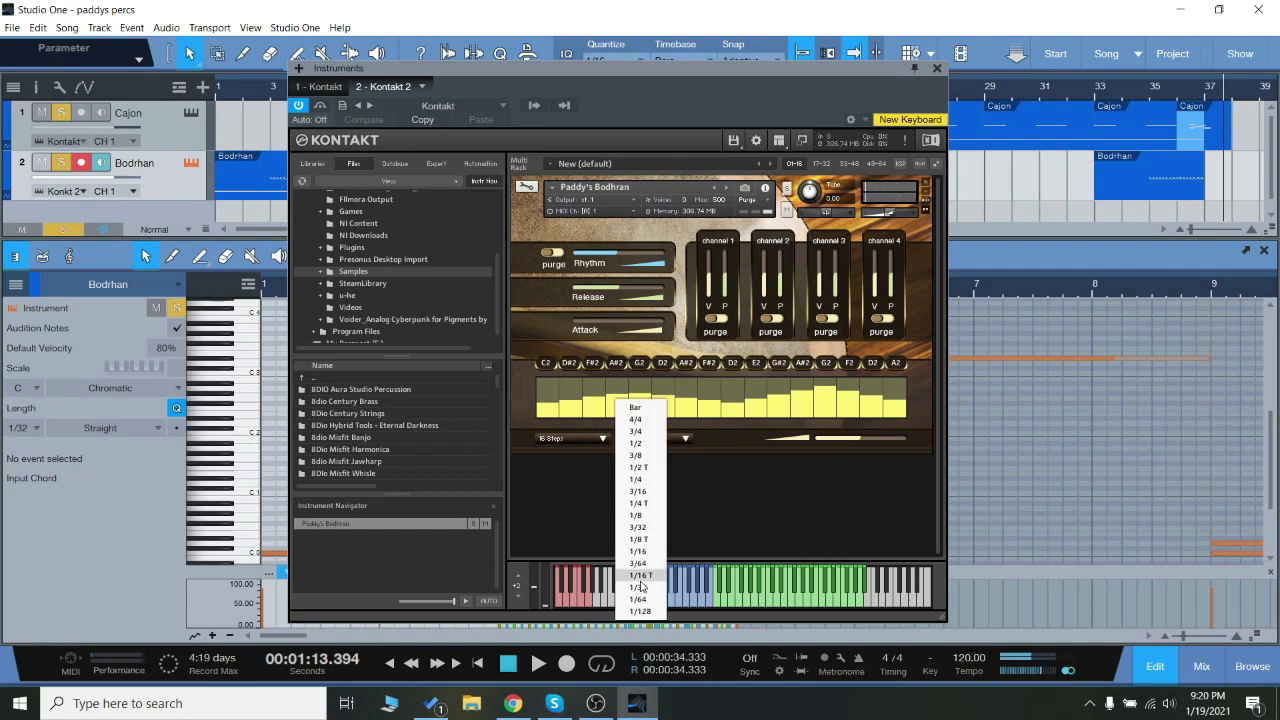
pyautogui.click(654, 553)
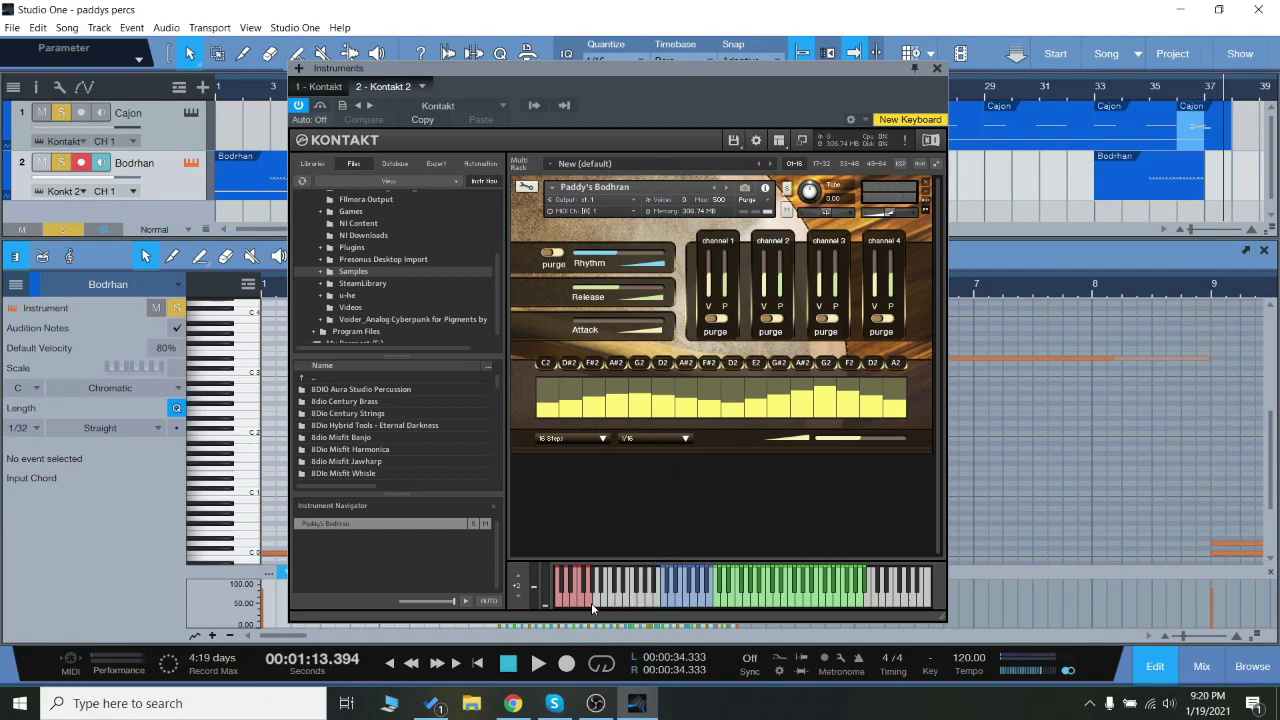
# Step: Audition the new 16-step Bodhran pattern, compare it with the first two stored patterns, and play the new one again
pyautogui.click(589, 606)
pyautogui.click(558, 604)
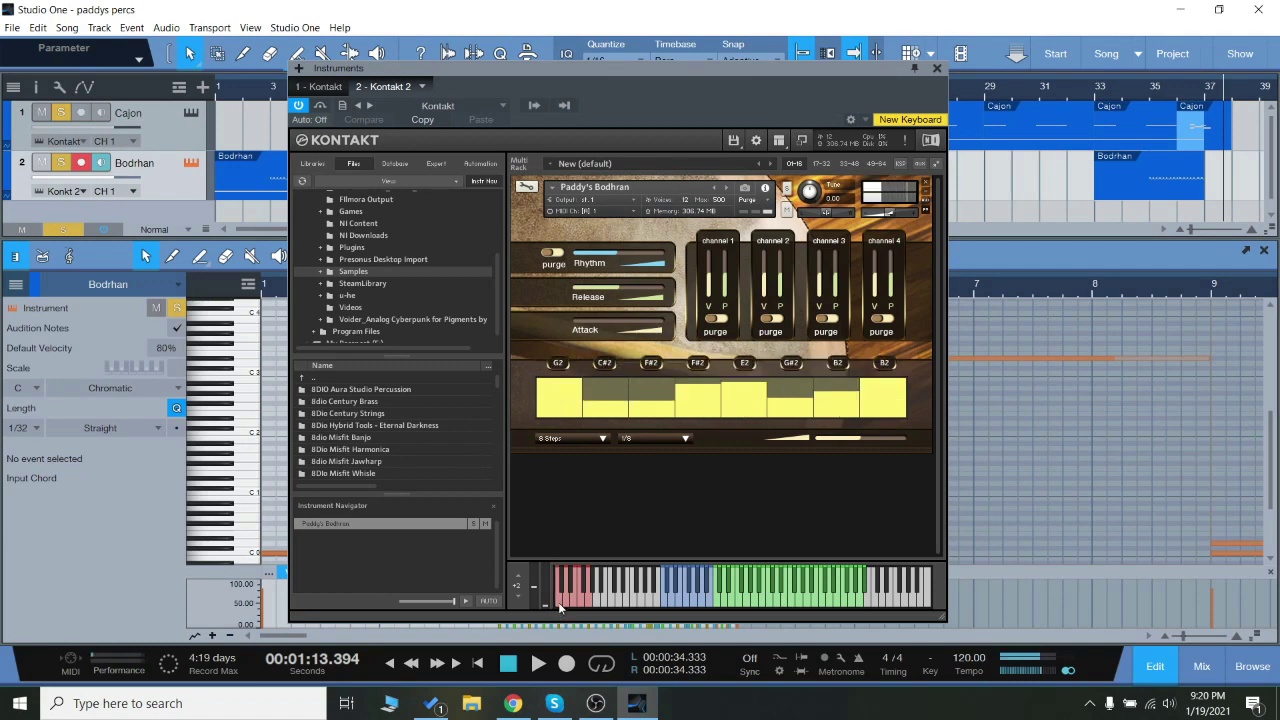
pyautogui.click(565, 604)
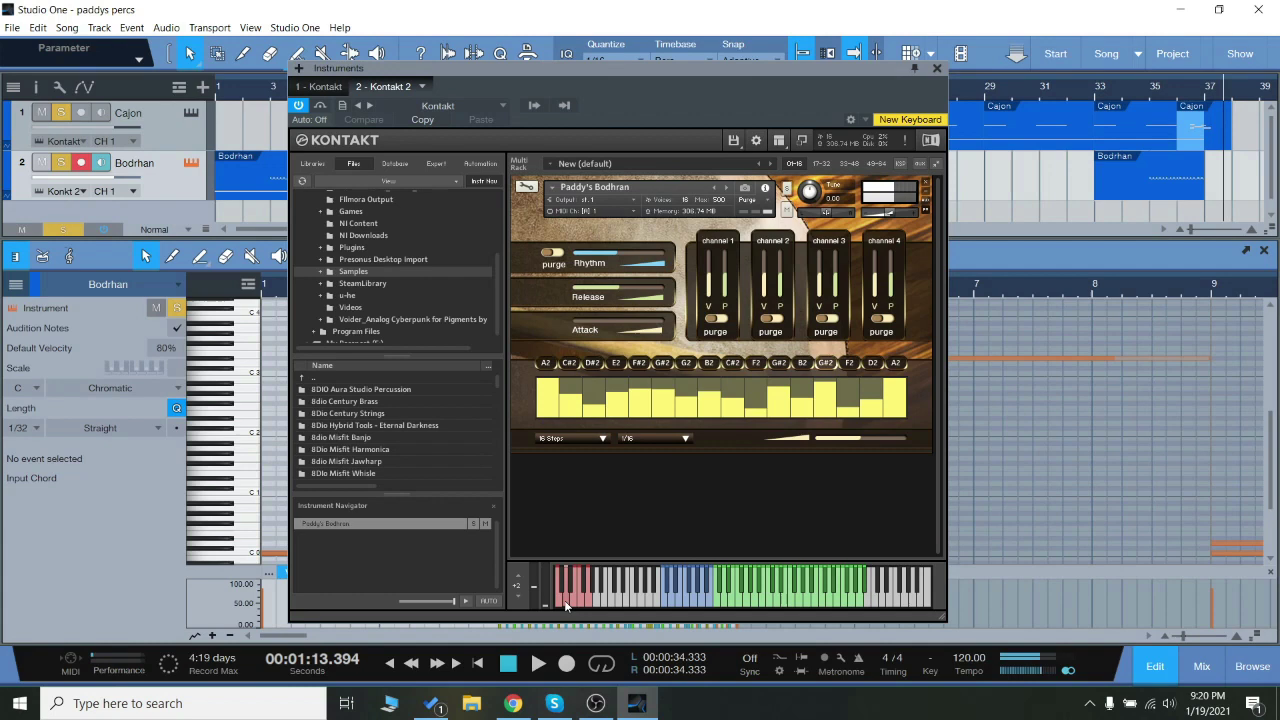
pyautogui.click(588, 601)
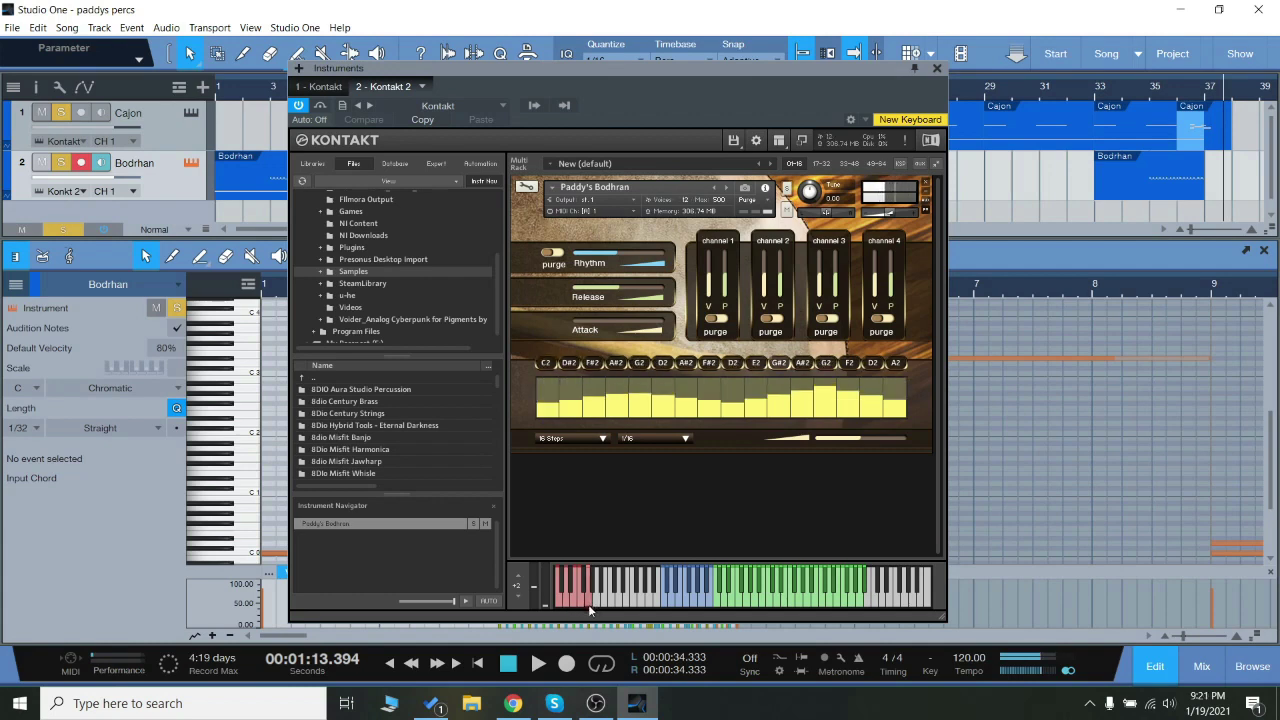
# Step: Audition the hits on the Bodhran's blue keys and close the instrument window
pyautogui.click(686, 438)
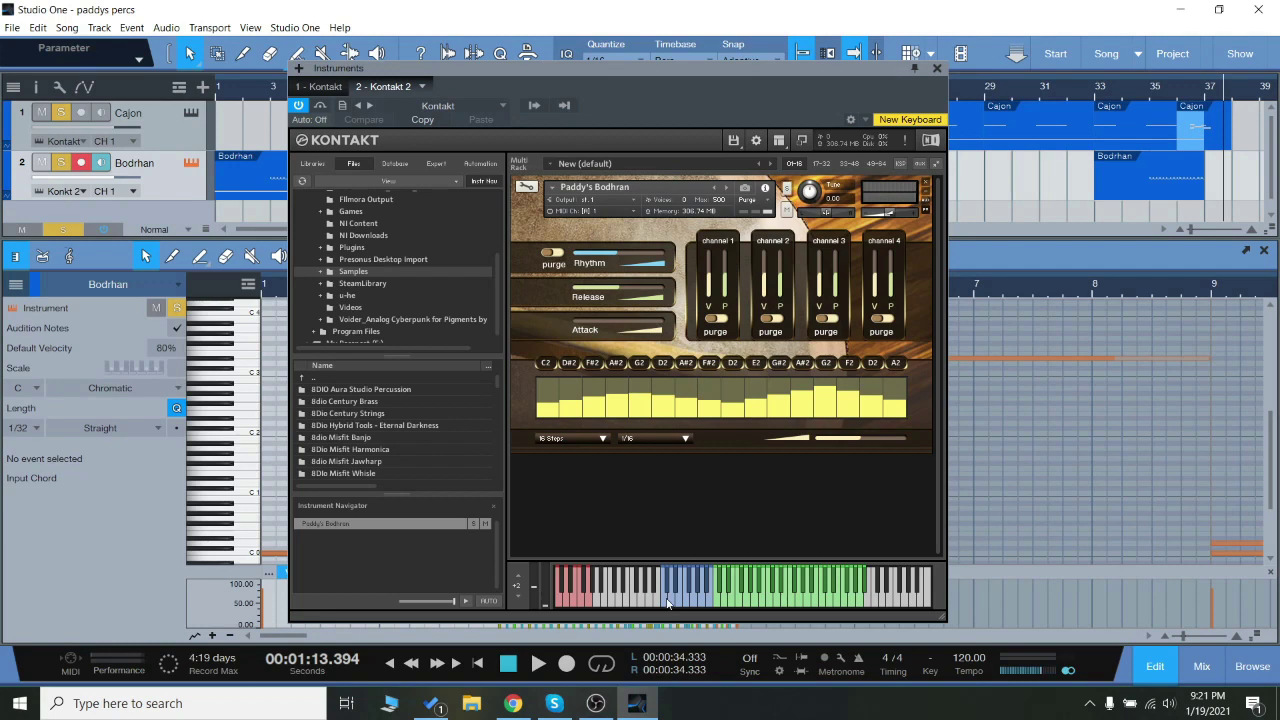
pyautogui.click(664, 585)
pyautogui.click(667, 577)
pyautogui.click(667, 577)
pyautogui.click(666, 580)
pyautogui.click(936, 68)
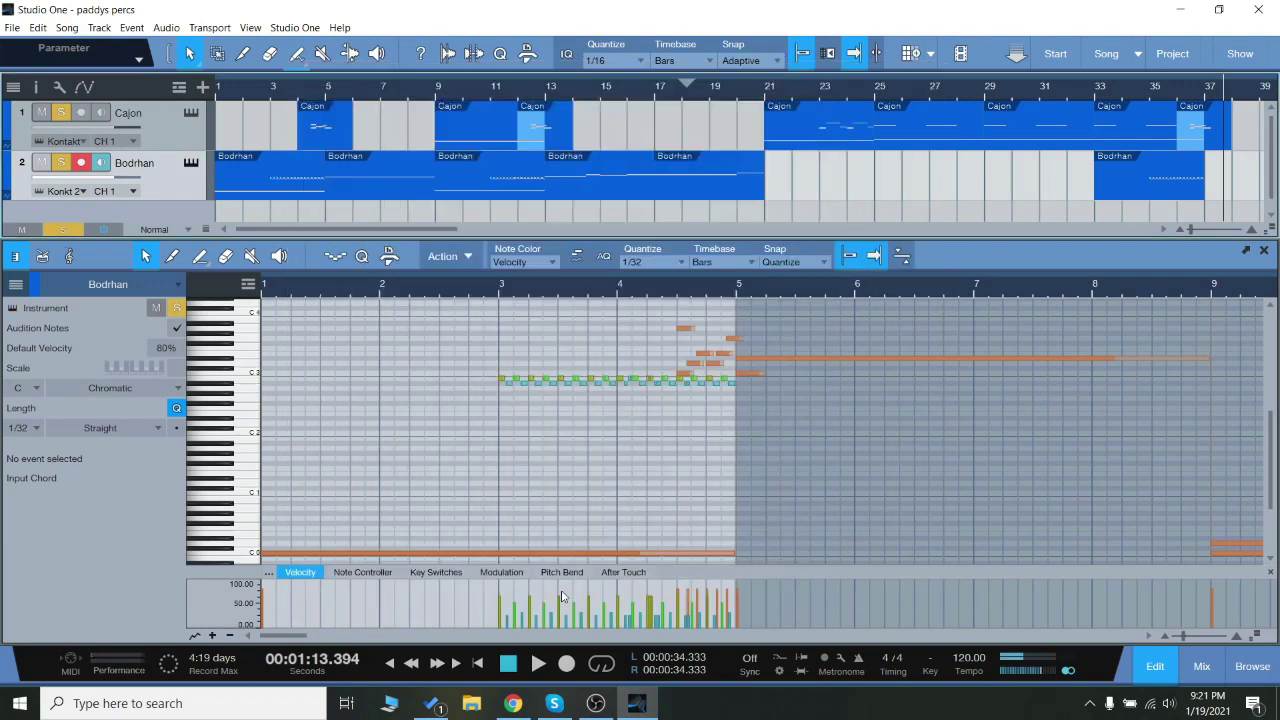
# Step: Play the song from bar 3 to hear the Bodhran's short-note passage, and stop playback just past bar 5
pyautogui.click(499, 287)
pyautogui.moveTo(473, 432); pyautogui.dragTo(703, 321)
pyautogui.click(573, 338)
pyautogui.click(538, 664)
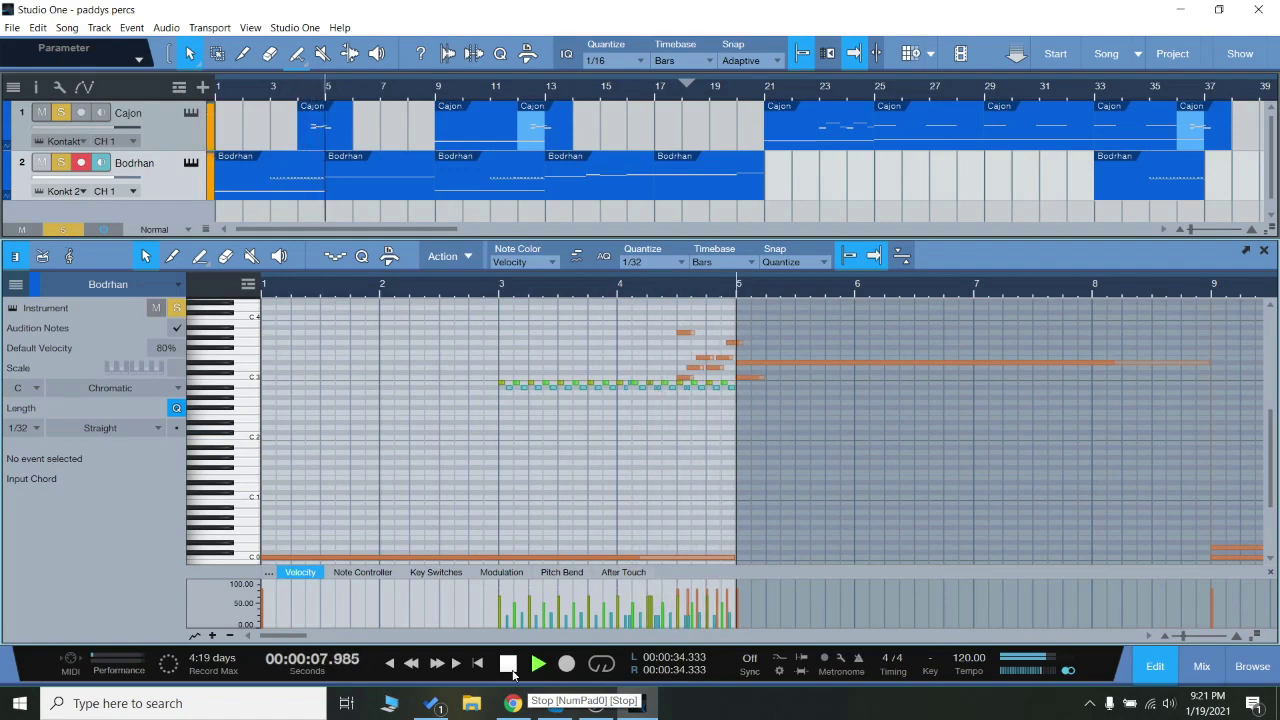
pyautogui.click(510, 668)
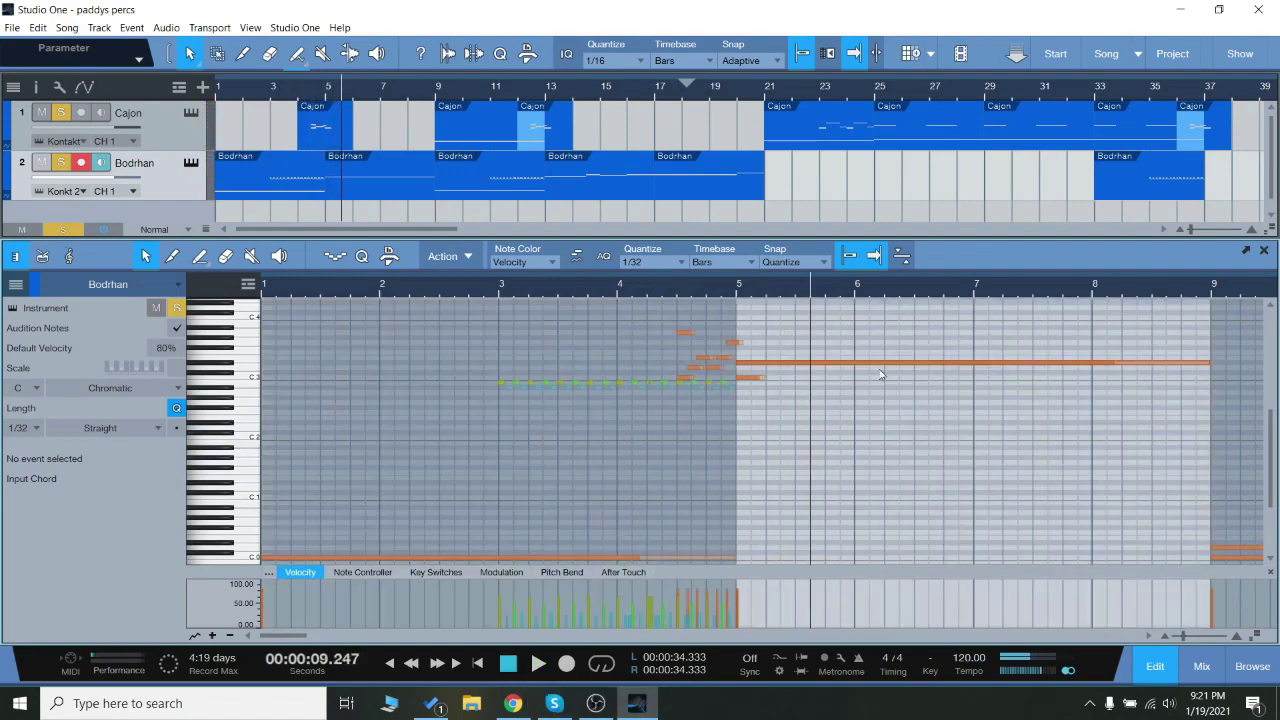
# Step: Reopen the Bodhran instrument, audition its green keys across their whole range, and close the window
pyautogui.click(190, 163)
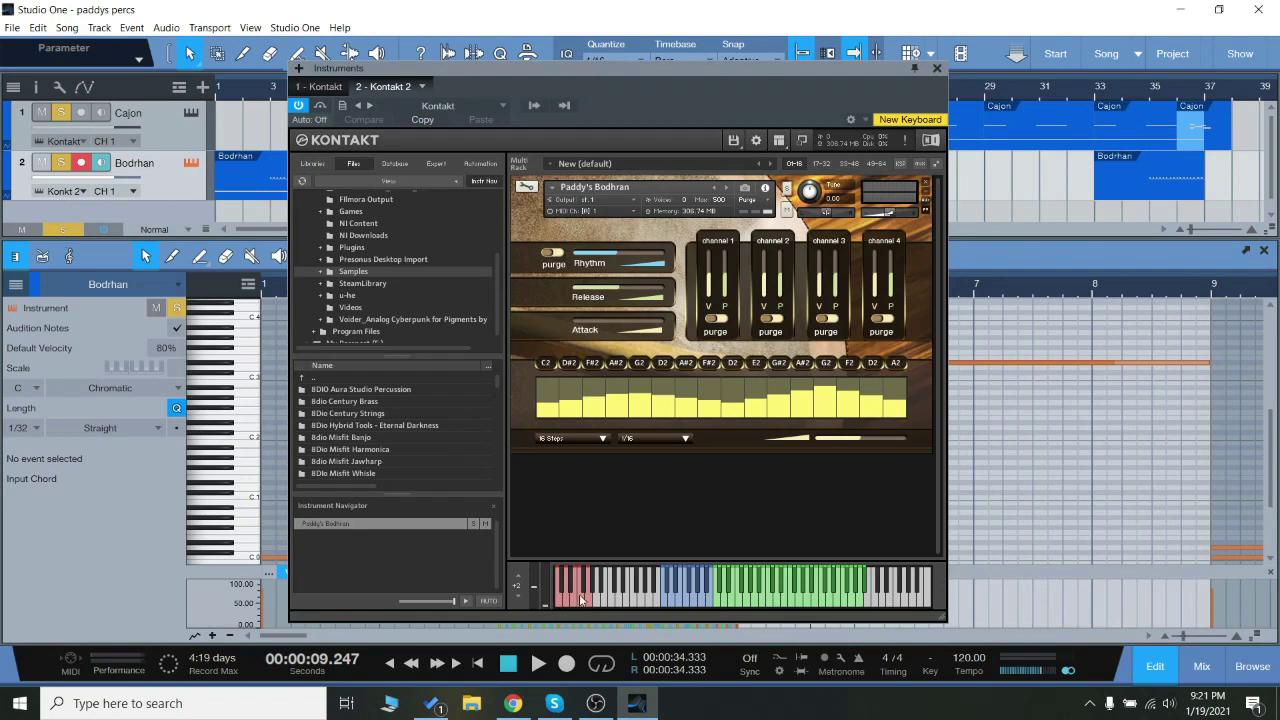
pyautogui.click(717, 605)
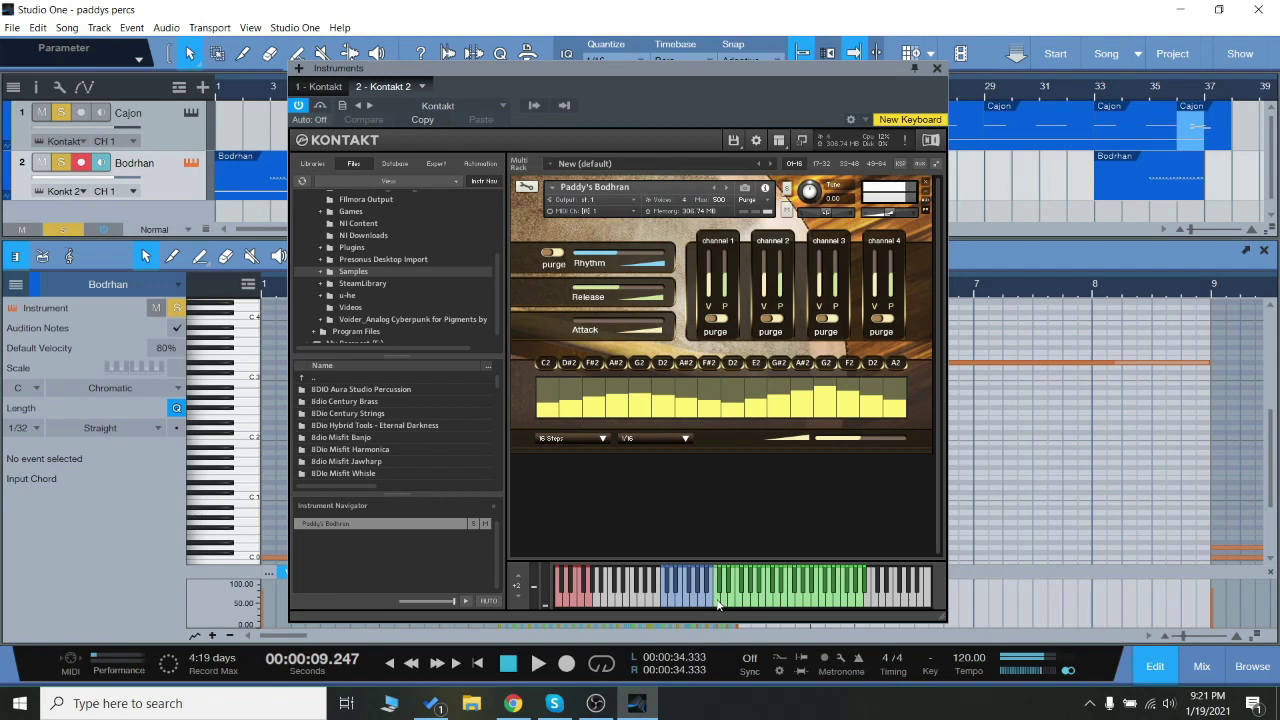
pyautogui.click(764, 608)
pyautogui.click(794, 605)
pyautogui.click(820, 606)
pyautogui.click(847, 606)
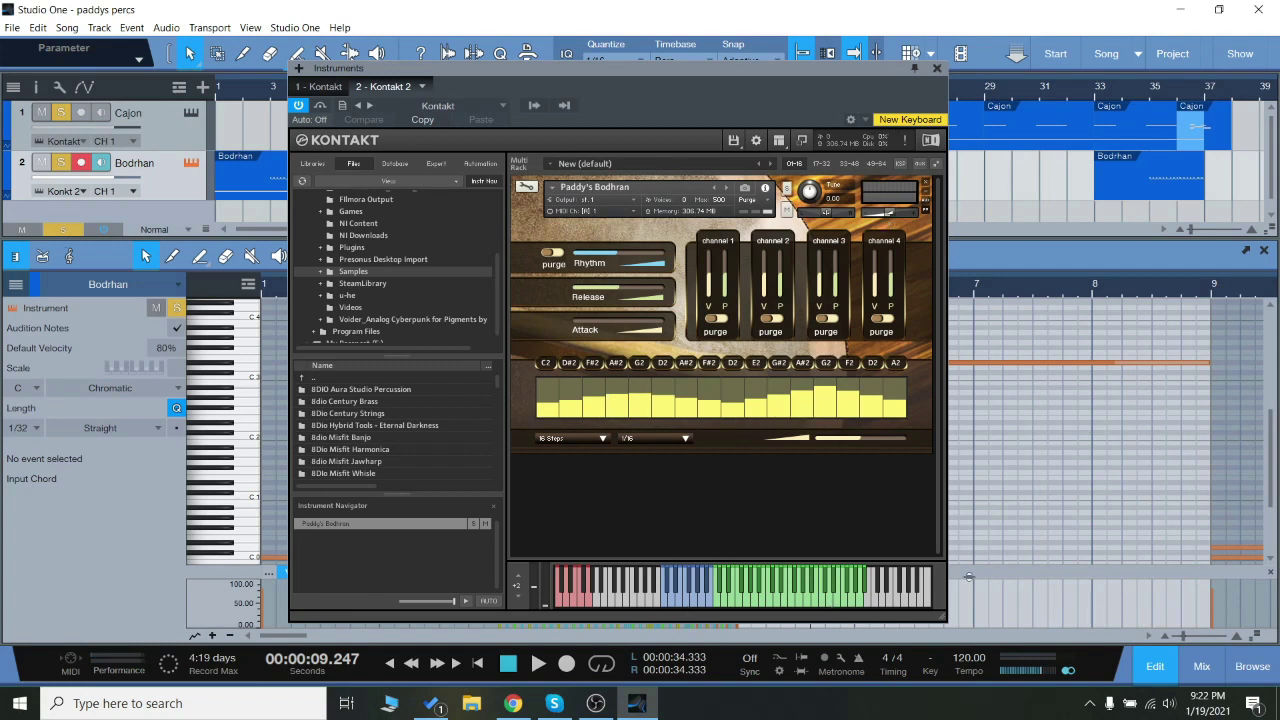
pyautogui.click(718, 600)
pyautogui.click(937, 71)
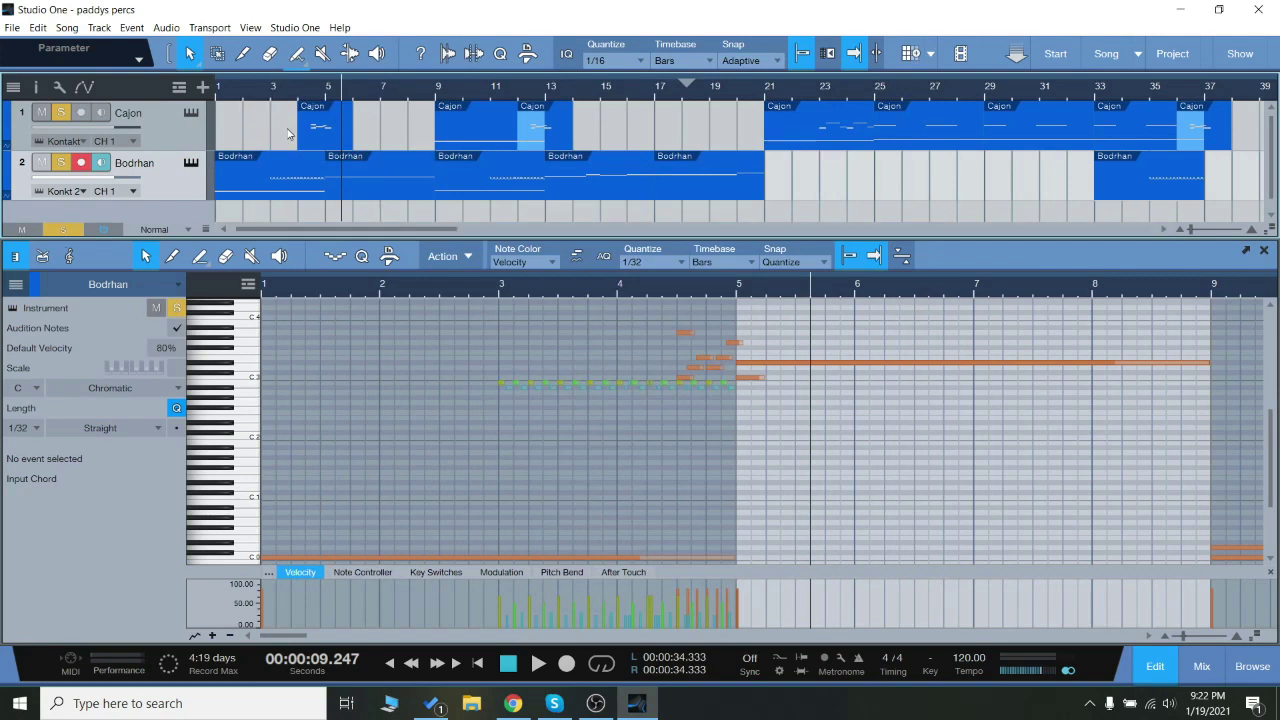
# Step: Place the playhead at bar 3, open the Cajon instrument, and reshape the displayed 1/4 pattern's step levels into a low swell
pyautogui.click(270, 97)
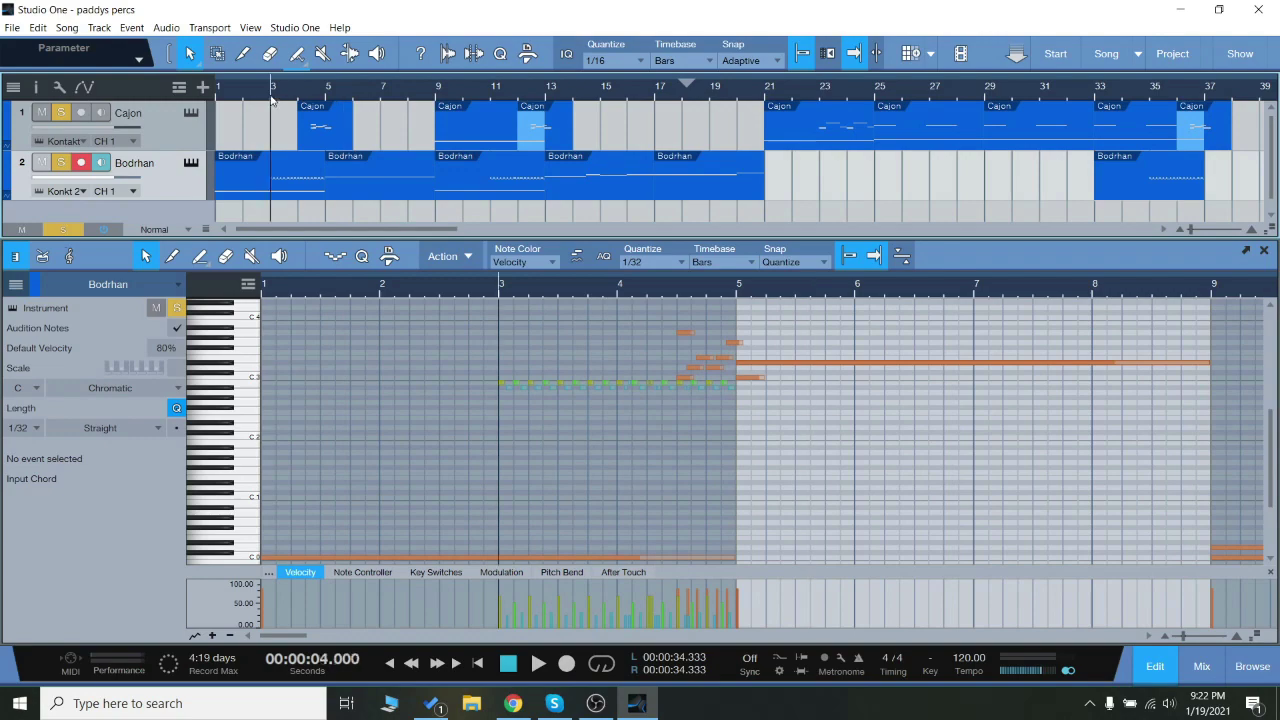
pyautogui.click(155, 118)
pyautogui.click(190, 113)
pyautogui.moveTo(552, 67); pyautogui.dragTo(604, 64)
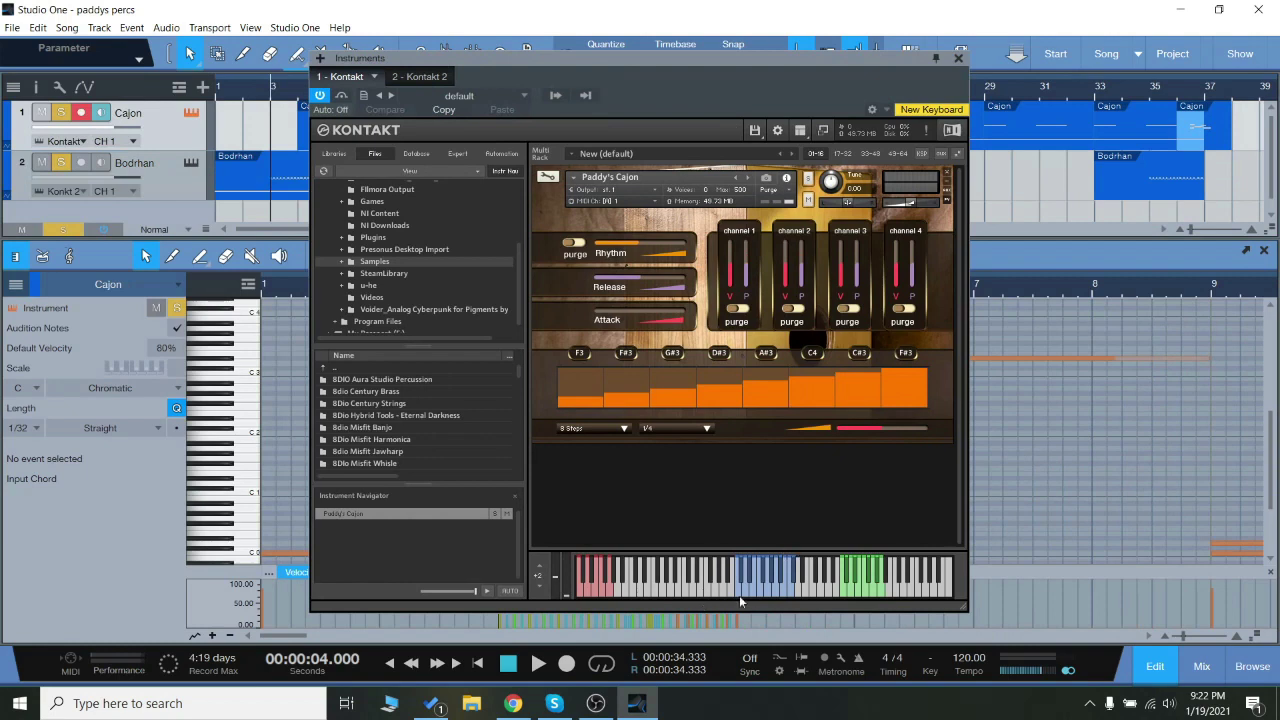
pyautogui.moveTo(586, 403)
pyautogui.mouseDown()
pyautogui.moveTo(753, 388)
pyautogui.moveTo(919, 405)
pyautogui.mouseUp()
# Step: Audition the Cajon's stored rhythm patterns and reshape the 1/16 pattern's step levels into a gentle swell
pyautogui.click(587, 597)
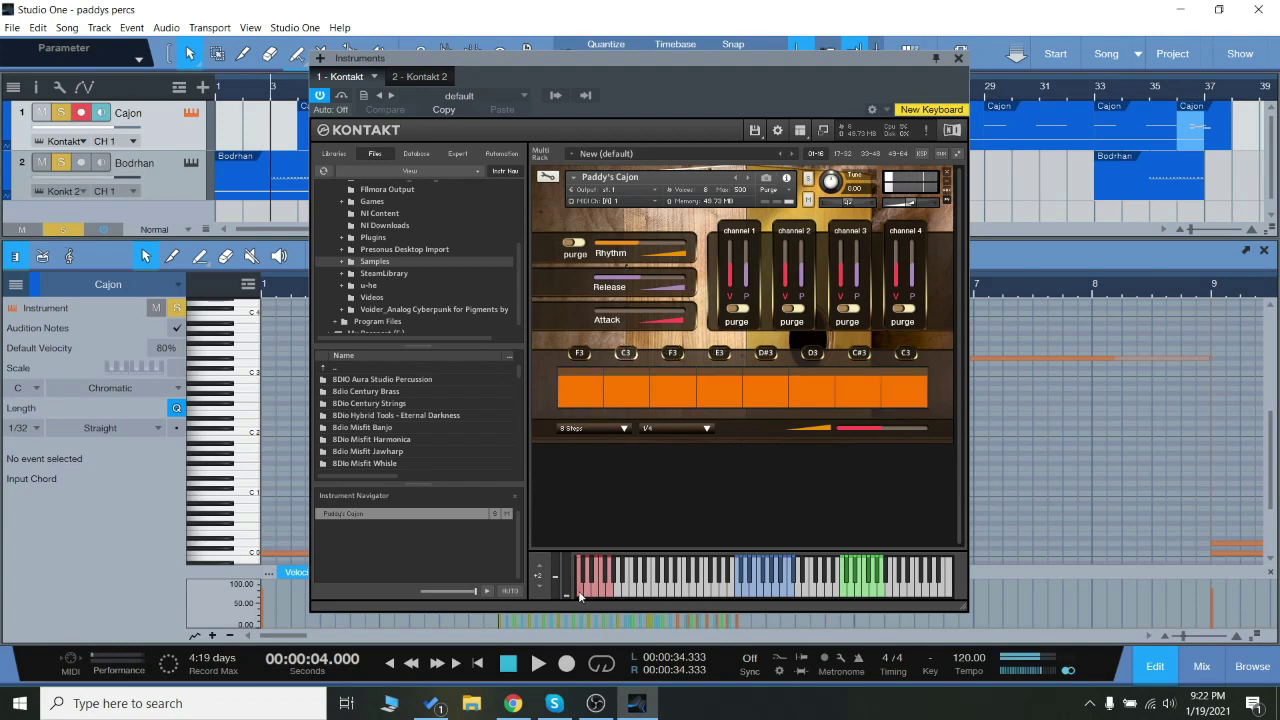
pyautogui.click(585, 597)
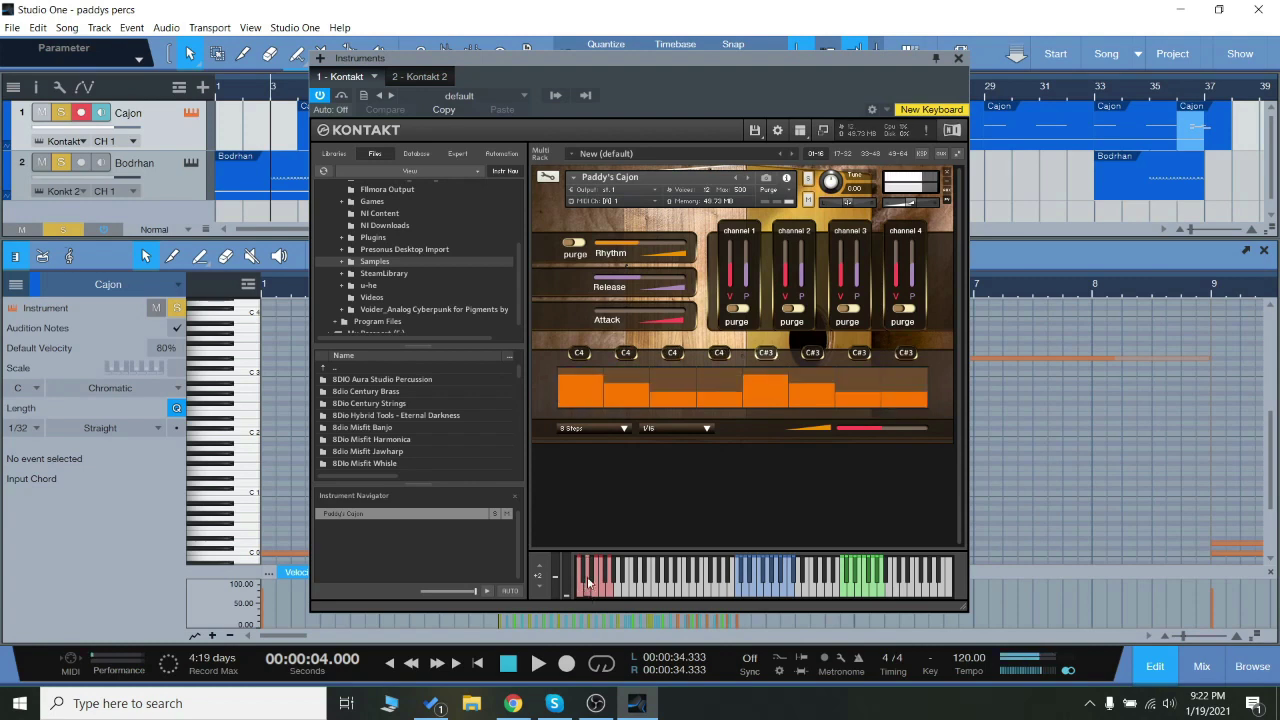
pyautogui.moveTo(566, 404)
pyautogui.mouseDown()
pyautogui.moveTo(716, 390)
pyautogui.moveTo(896, 401)
pyautogui.mouseUp()
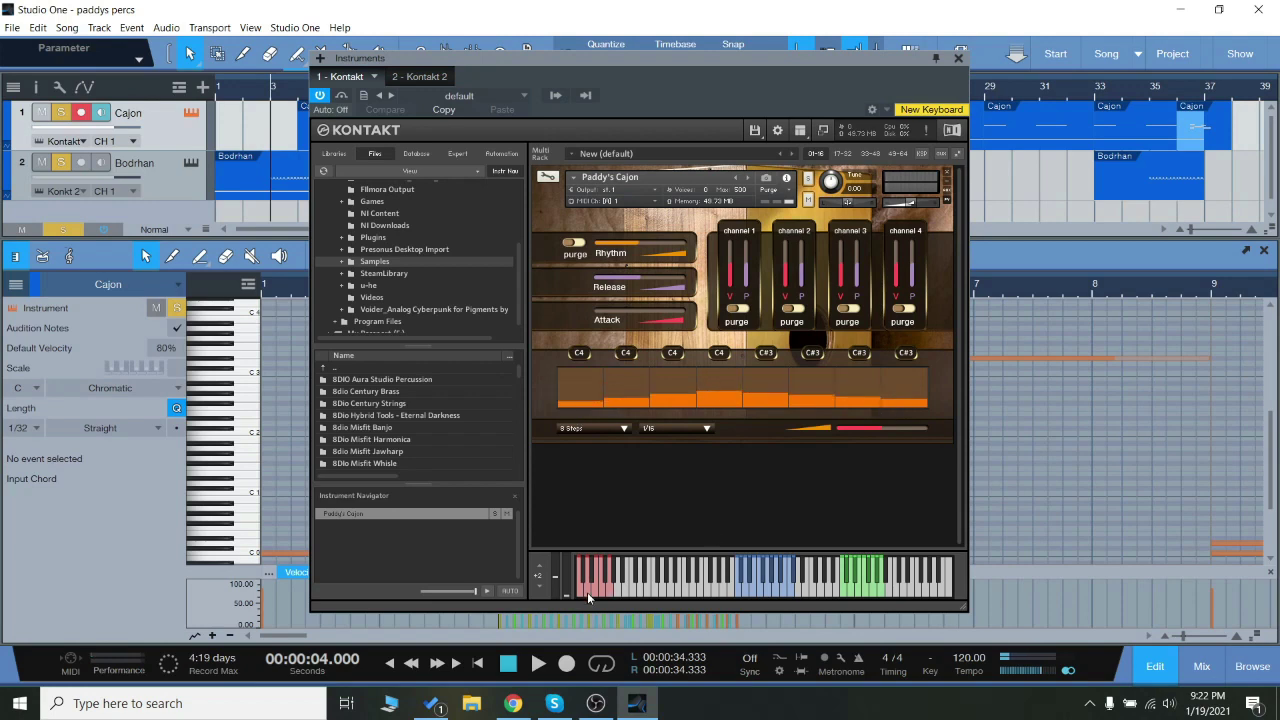
pyautogui.click(588, 596)
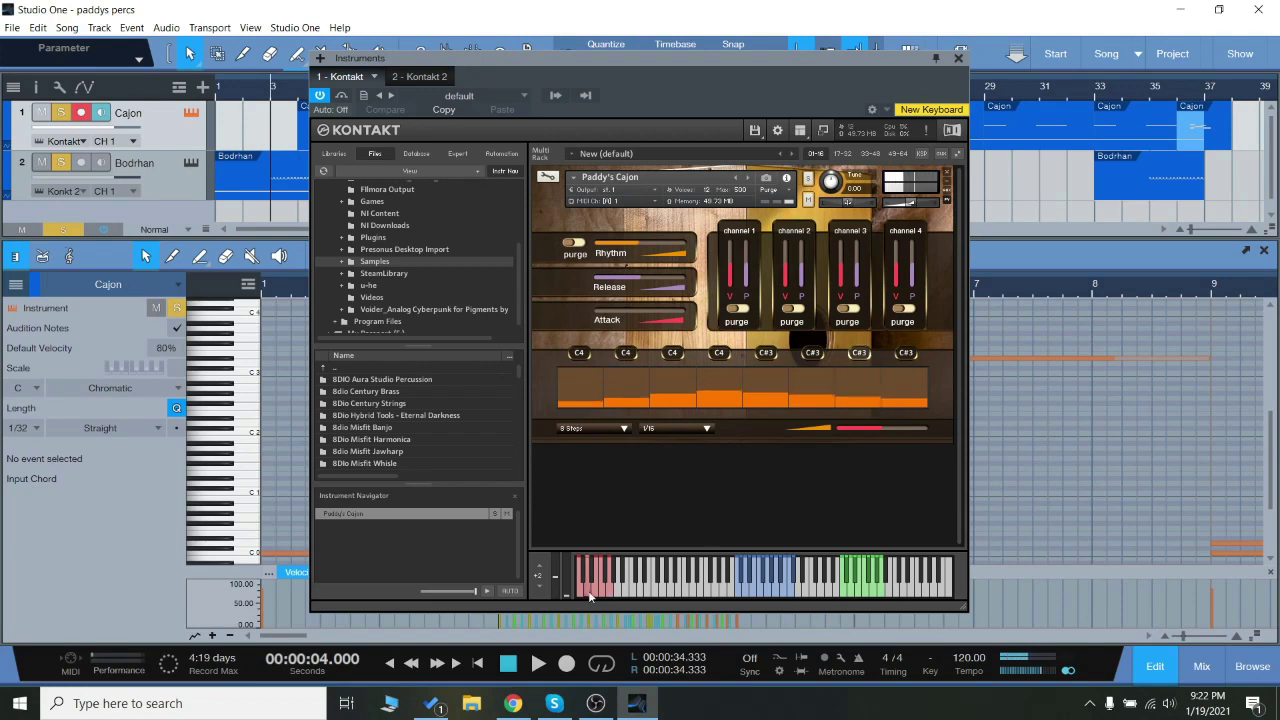
pyautogui.click(596, 595)
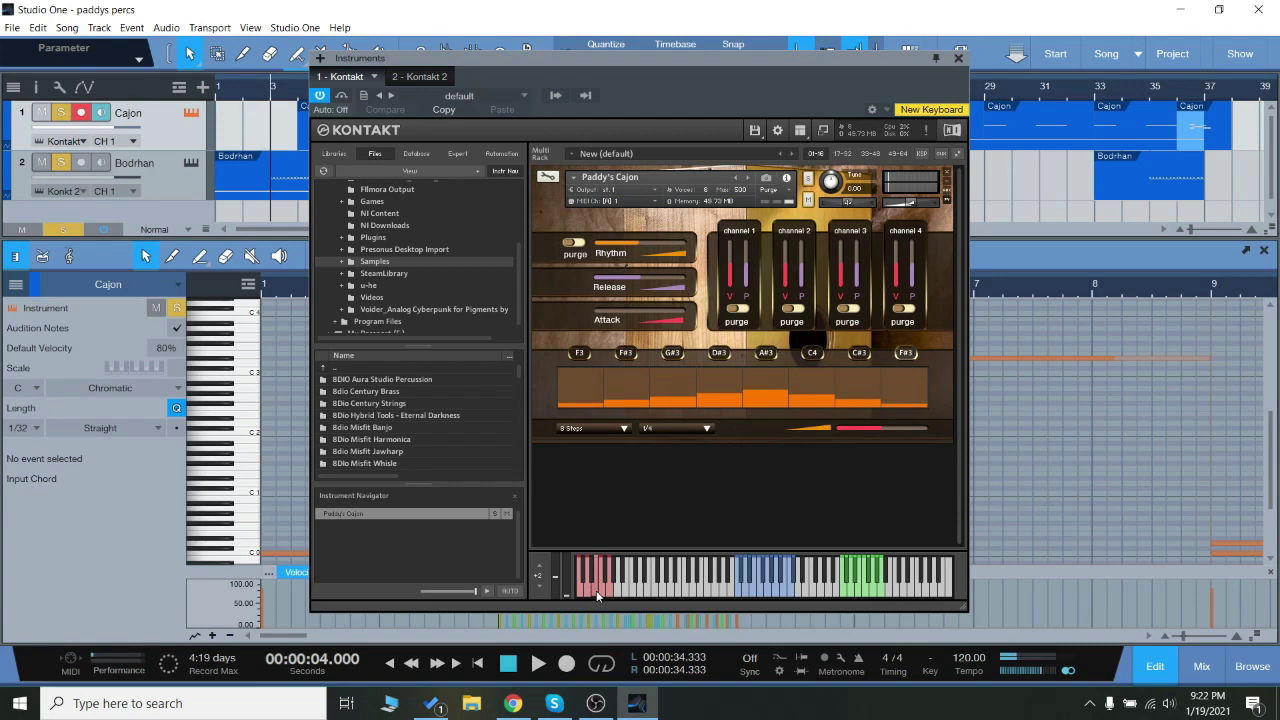
# Step: Audition the Cajon hits up and down the blue key range
pyautogui.click(757, 576)
pyautogui.click(781, 592)
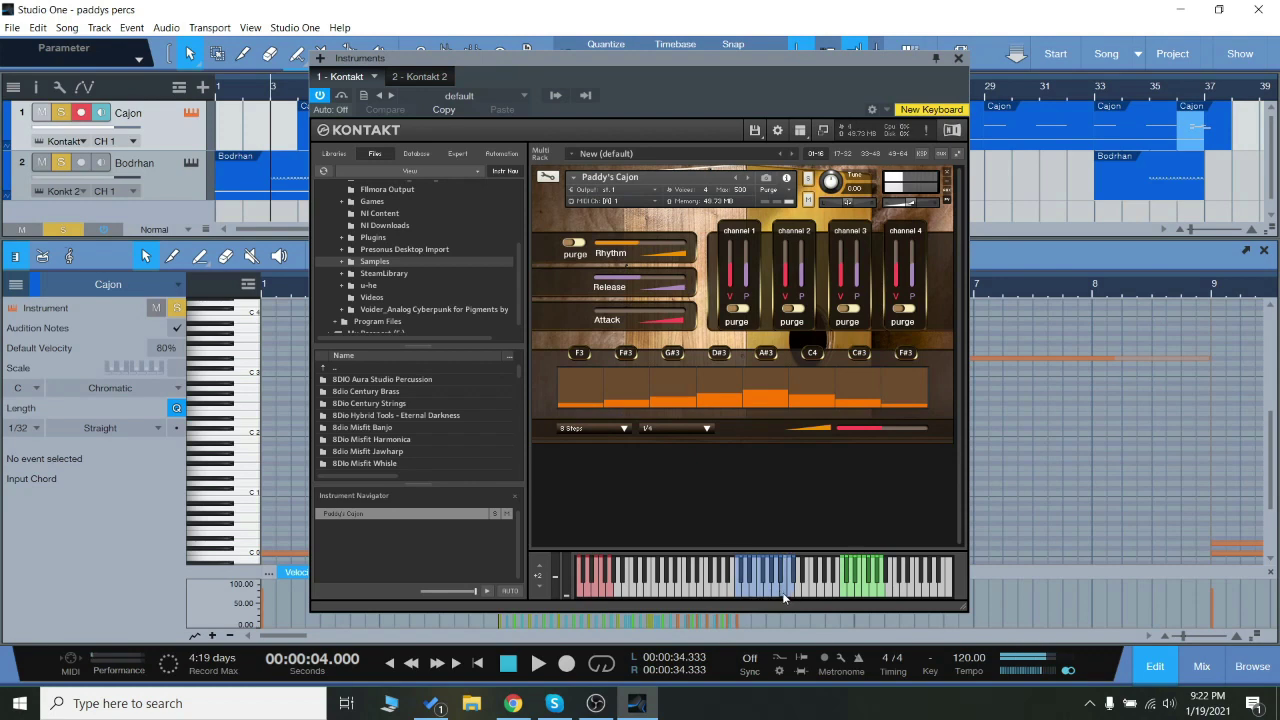
pyautogui.click(771, 592)
pyautogui.click(762, 591)
pyautogui.click(754, 591)
pyautogui.click(746, 592)
pyautogui.click(762, 591)
pyautogui.click(777, 592)
pyautogui.click(777, 592)
pyautogui.click(760, 593)
pyautogui.click(752, 592)
pyautogui.click(746, 592)
pyautogui.click(746, 590)
# Step: Reposition the instrument window, audition the Cajon's green keys, and close the window
pyautogui.moveTo(847, 57); pyautogui.dragTo(785, 60)
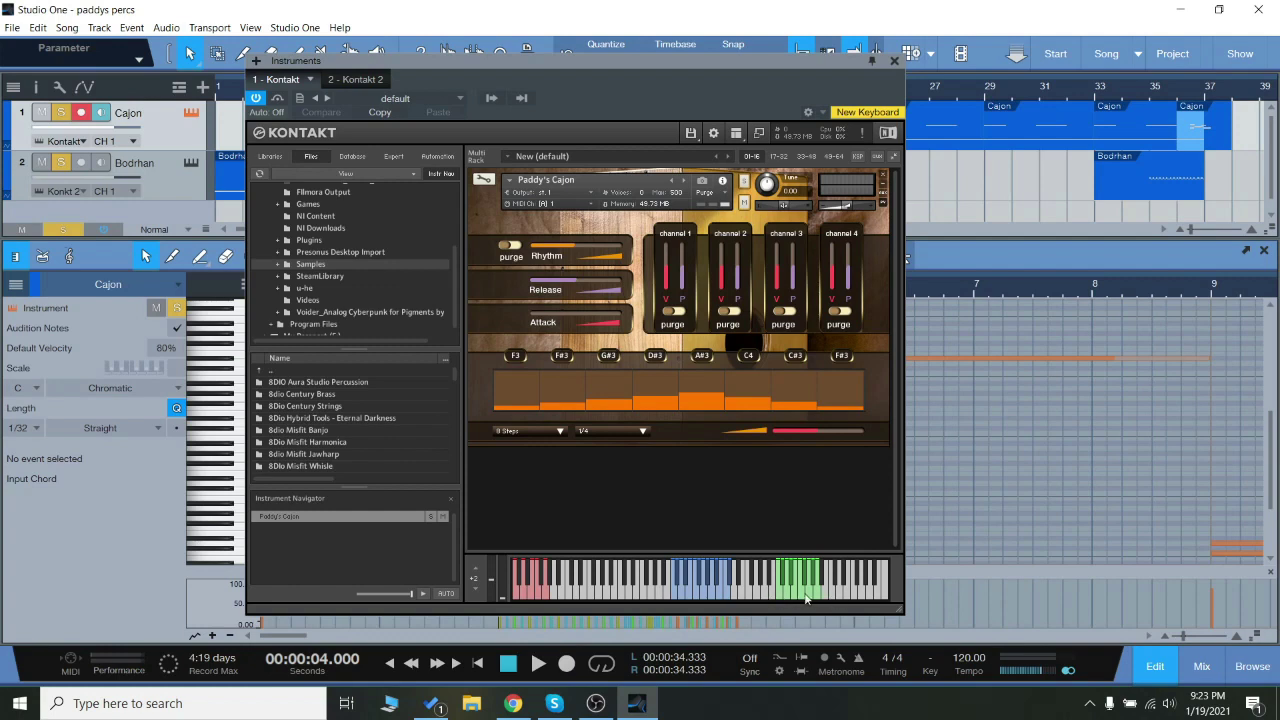
pyautogui.click(778, 598)
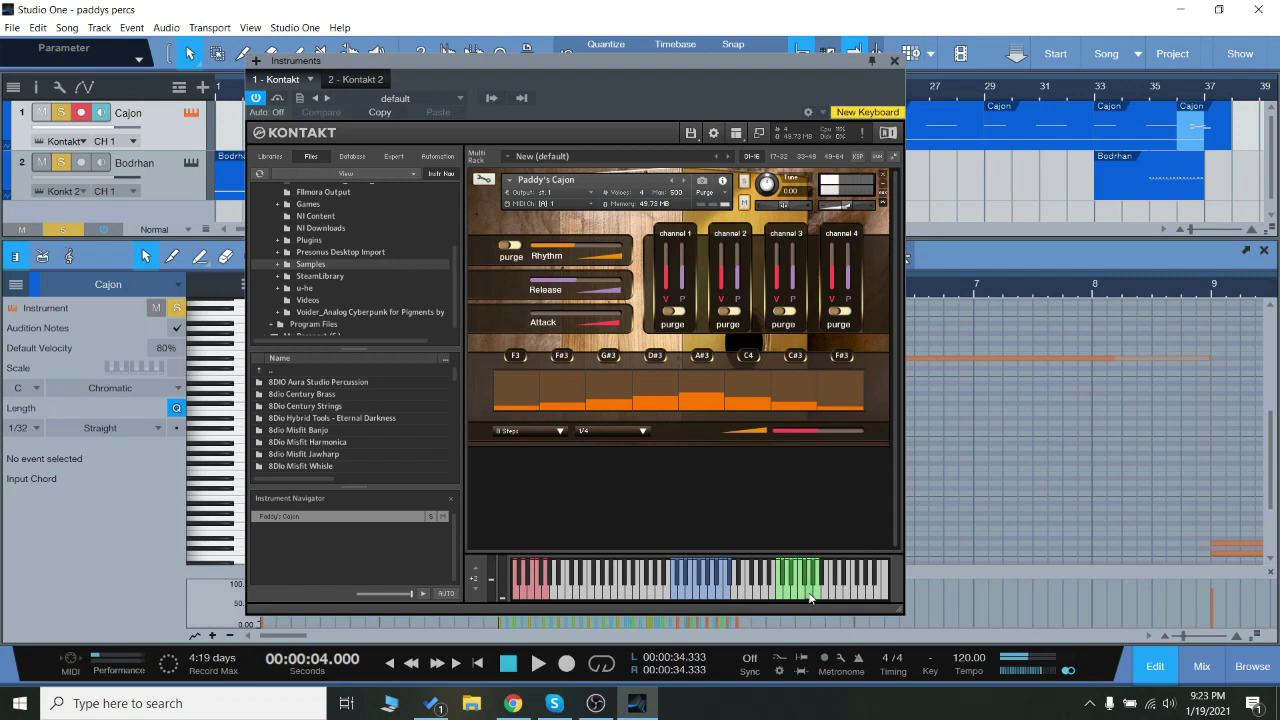
pyautogui.click(894, 60)
# Step: Select the Bodhran's long D#3 note at bar 5 and play the song from there until bar 9
pyautogui.scroll(1, 588, 437)
pyautogui.click(469, 385)
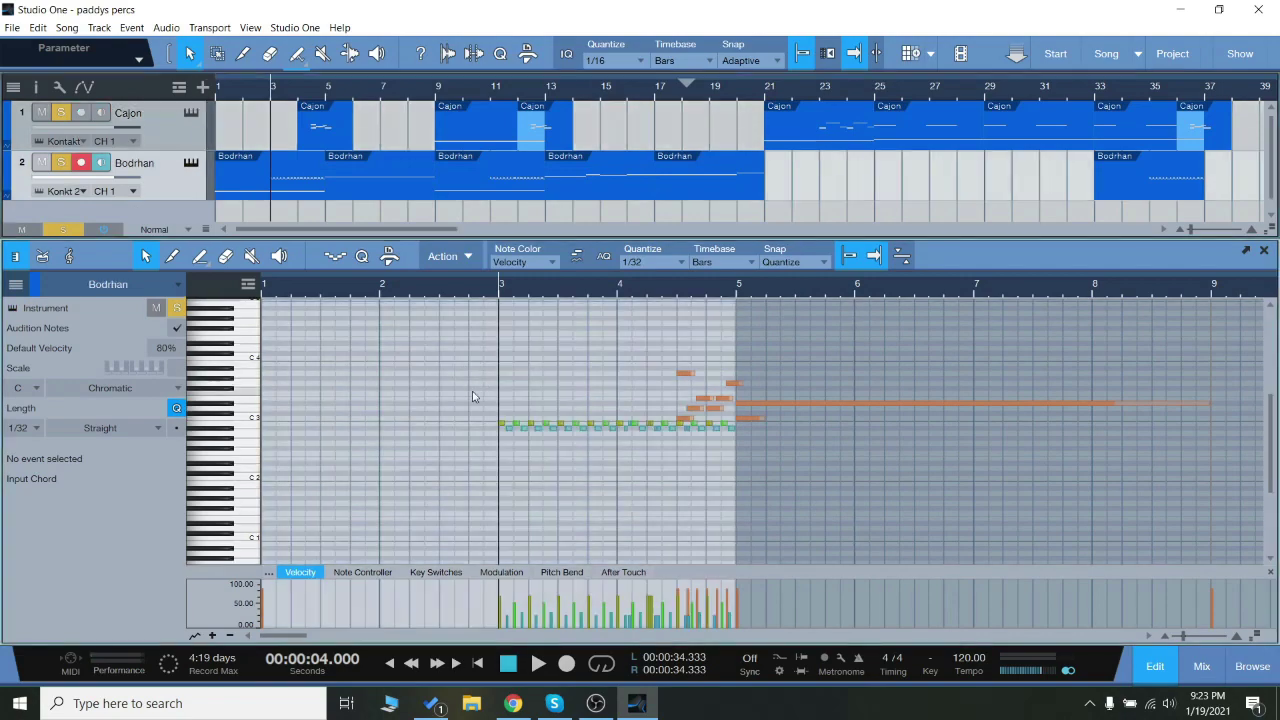
pyautogui.scroll(-4, 472, 385)
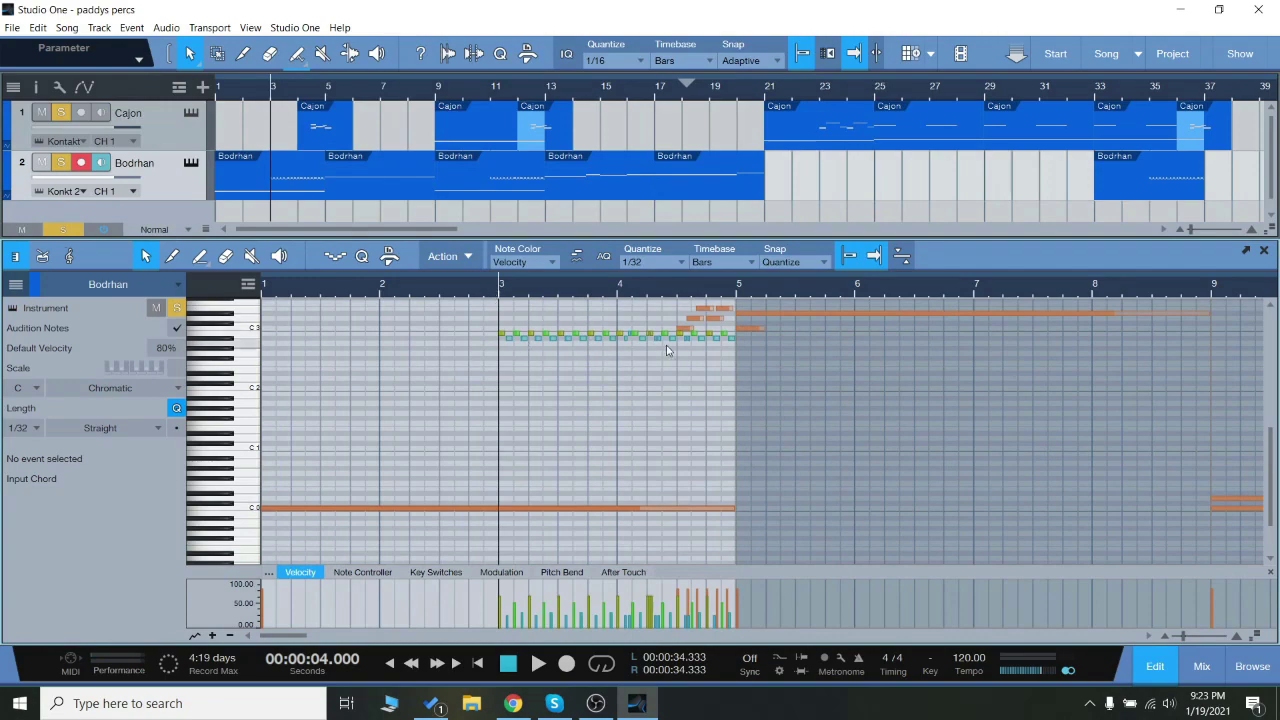
pyautogui.click(802, 361)
pyautogui.click(740, 283)
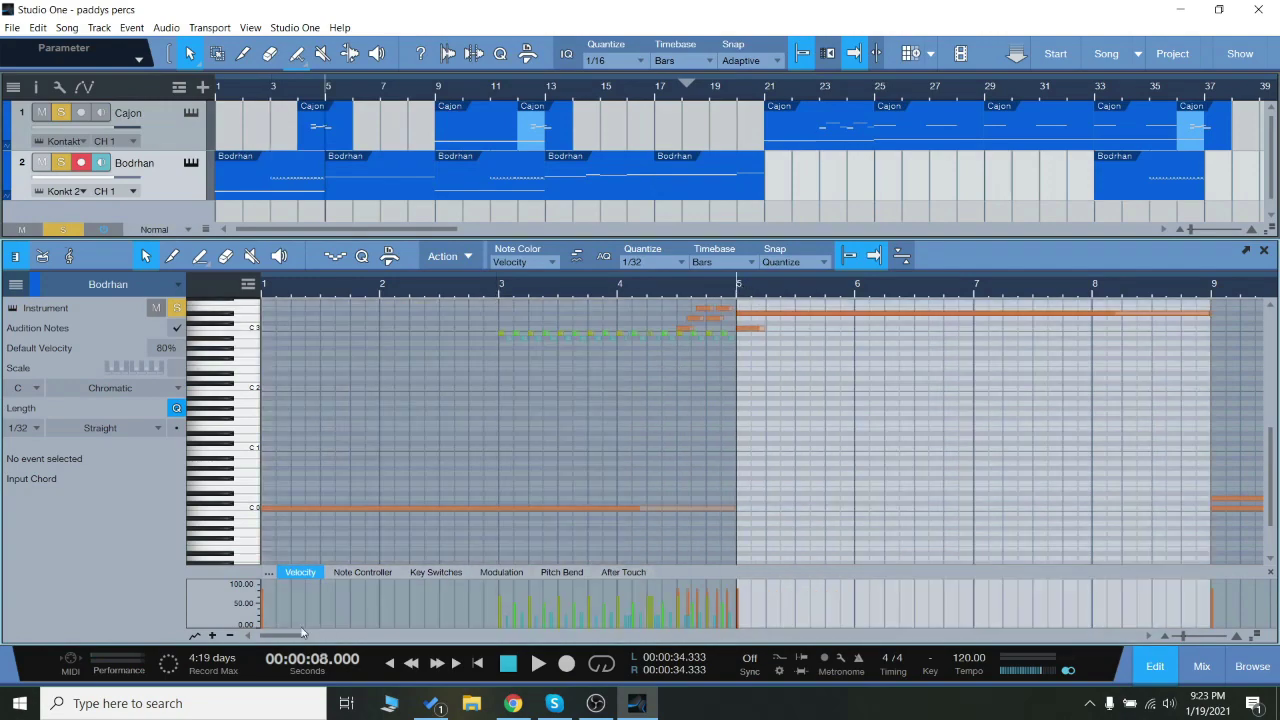
pyautogui.moveTo(301, 635); pyautogui.dragTo(316, 636)
pyautogui.scroll(1, 421, 516)
pyautogui.click(543, 339)
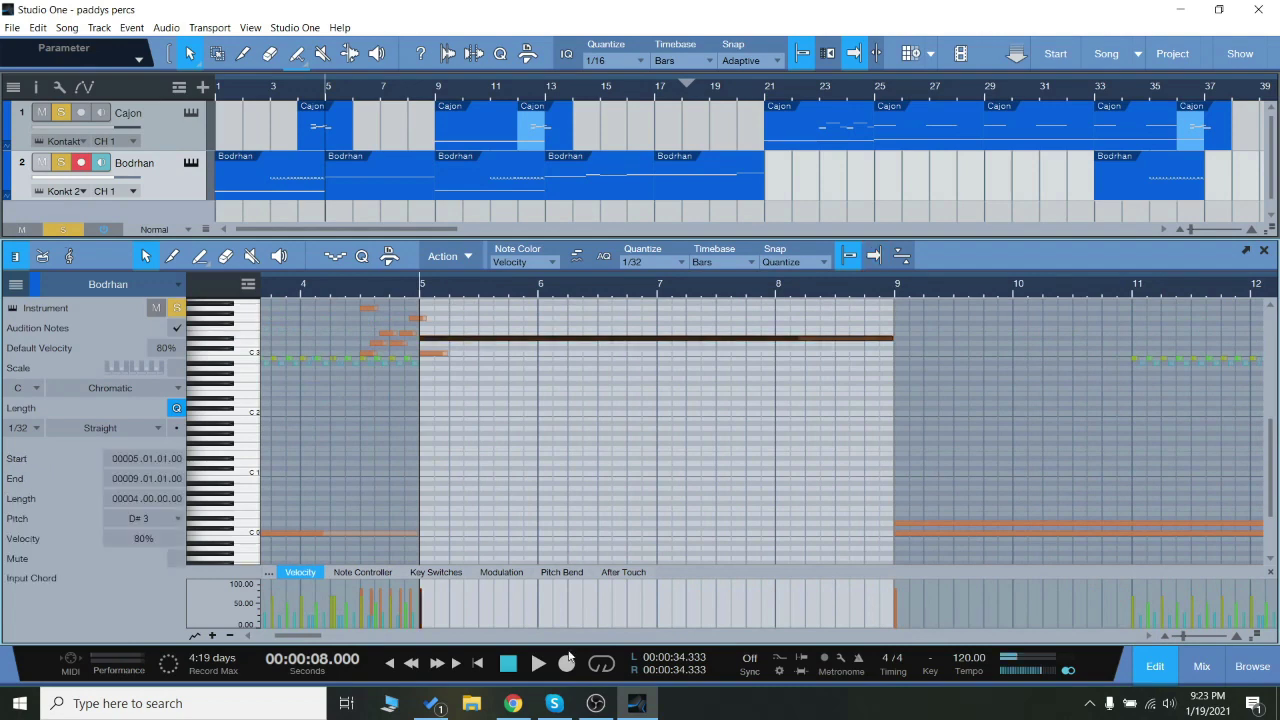
pyautogui.click(537, 662)
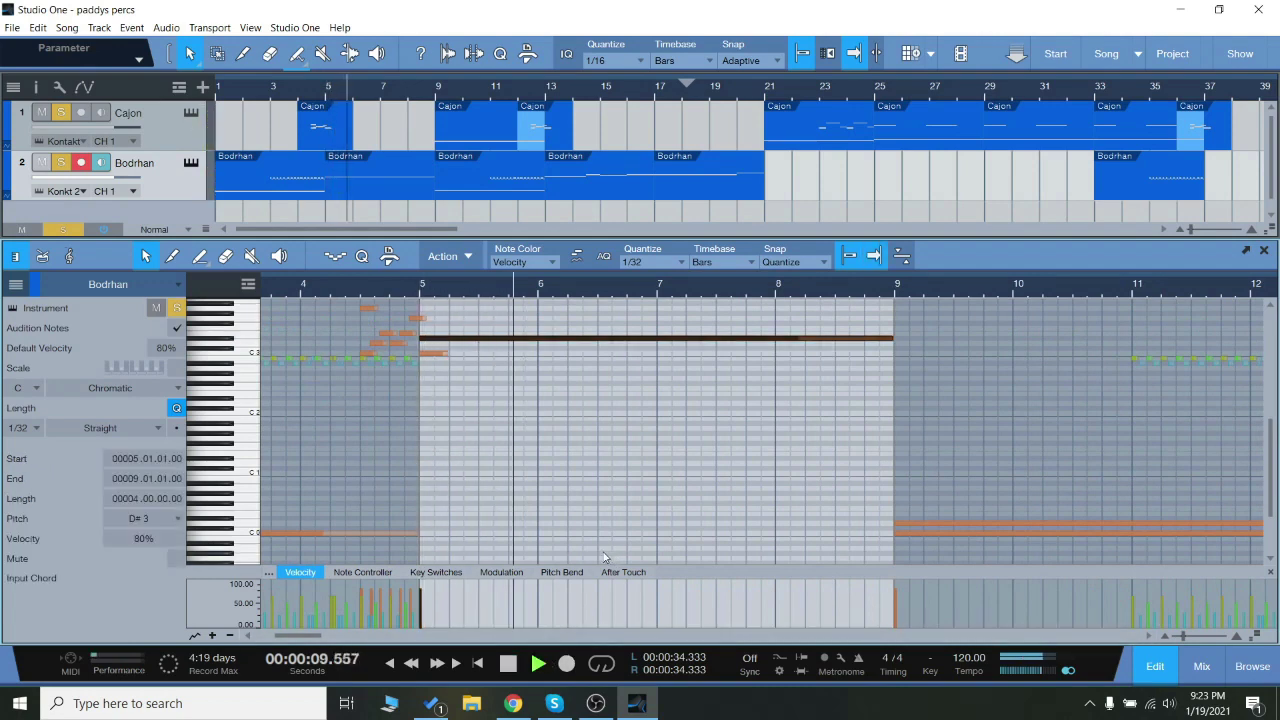
pyautogui.click(508, 664)
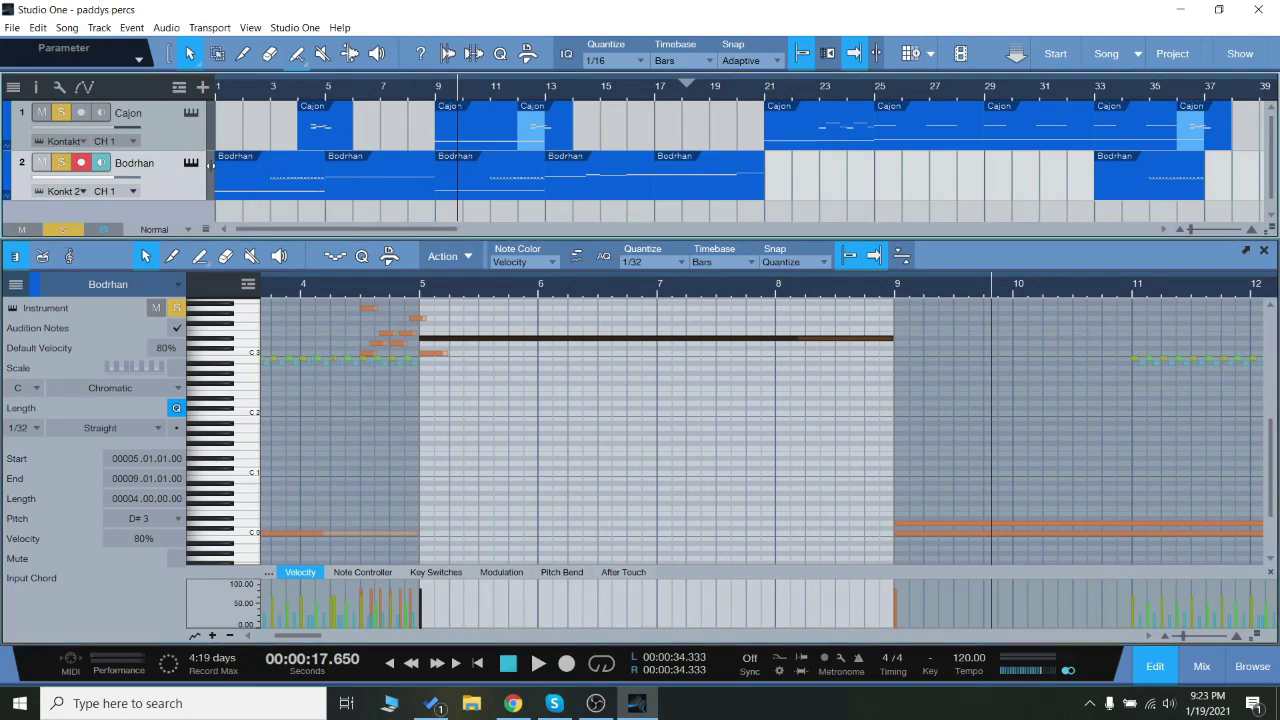
# Step: Select the Cajon track and show its notes in the note editor
pyautogui.click(157, 138)
pyautogui.click(190, 187)
pyautogui.click(184, 131)
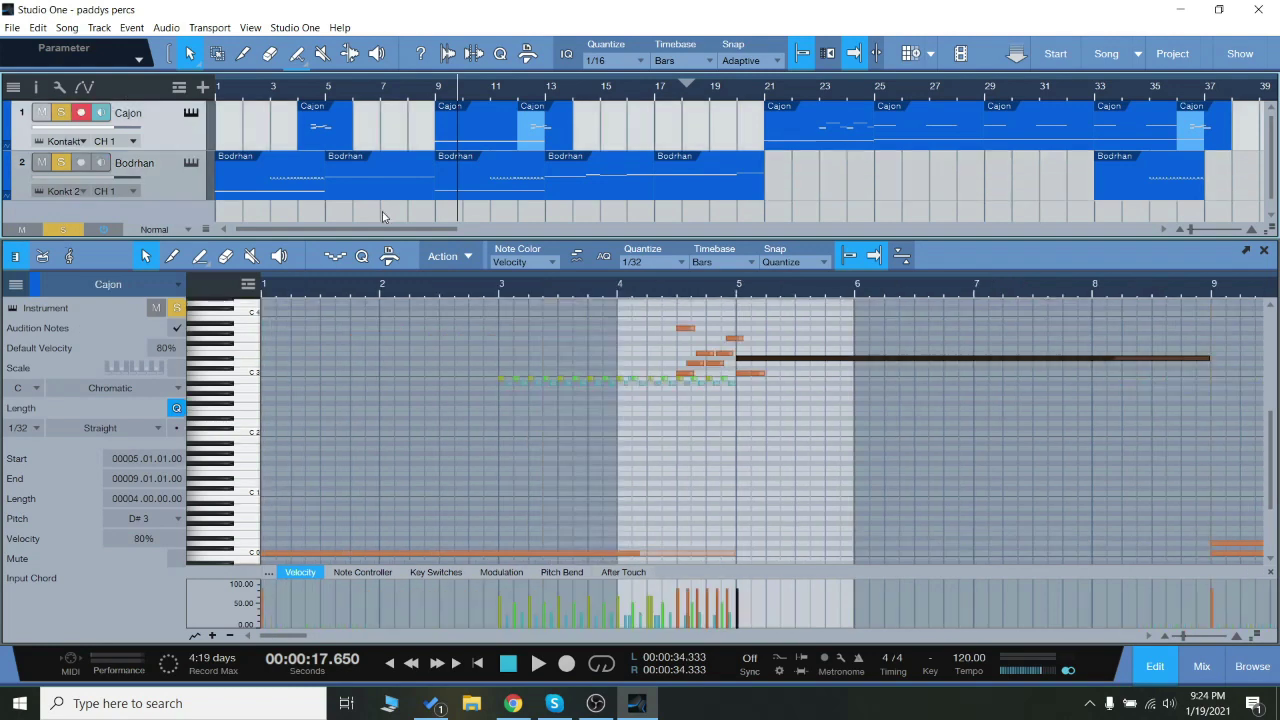